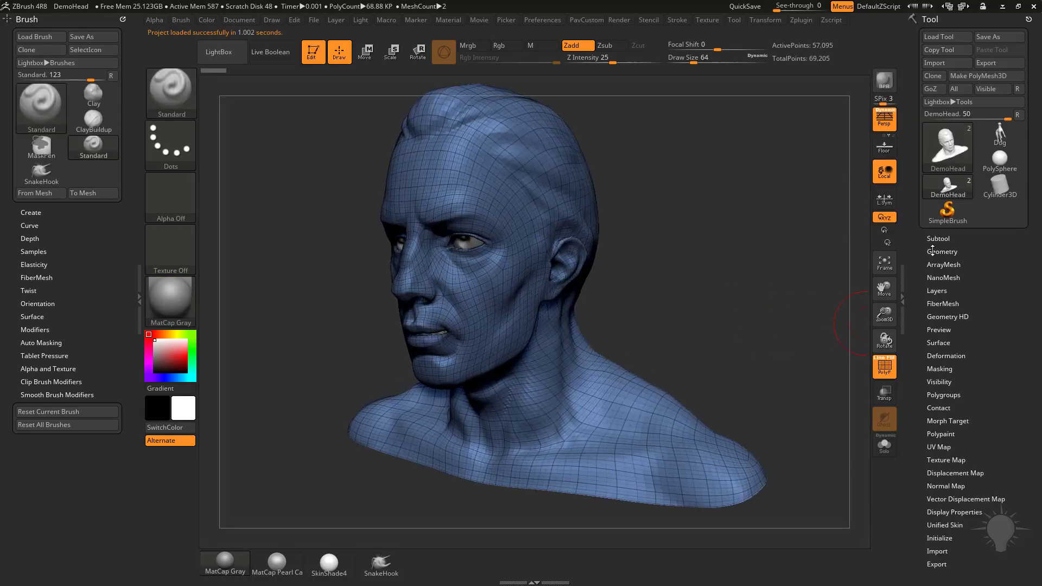
Drop the head mesh to subdivision level 1 and delete its higher subdivision levels.
left_click(933, 251)
left_click(933, 274)
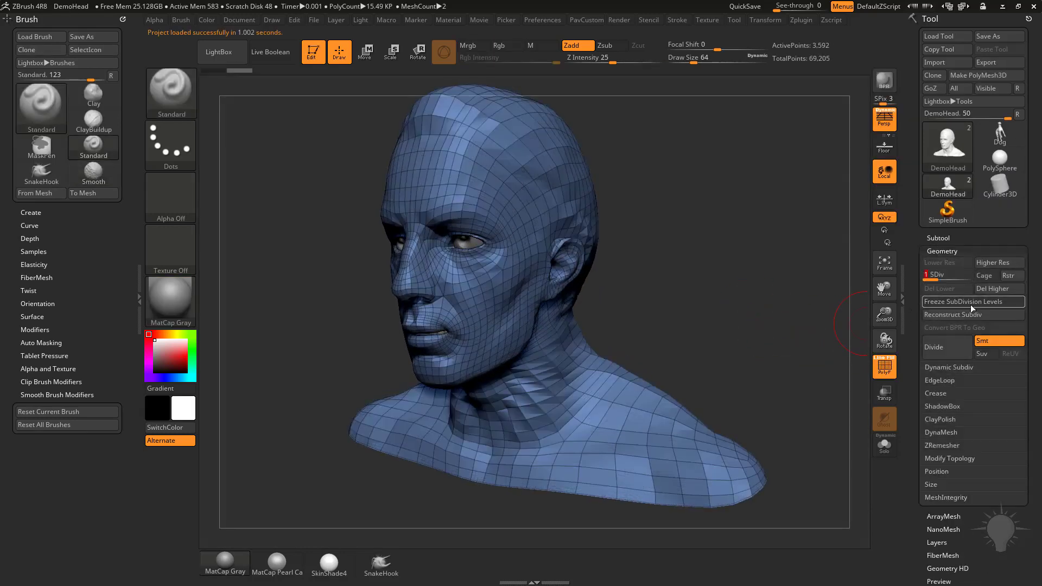
left_click(996, 287)
Delete the eyes subtool, leaving only the DemoHead subtool.
left_click(939, 238)
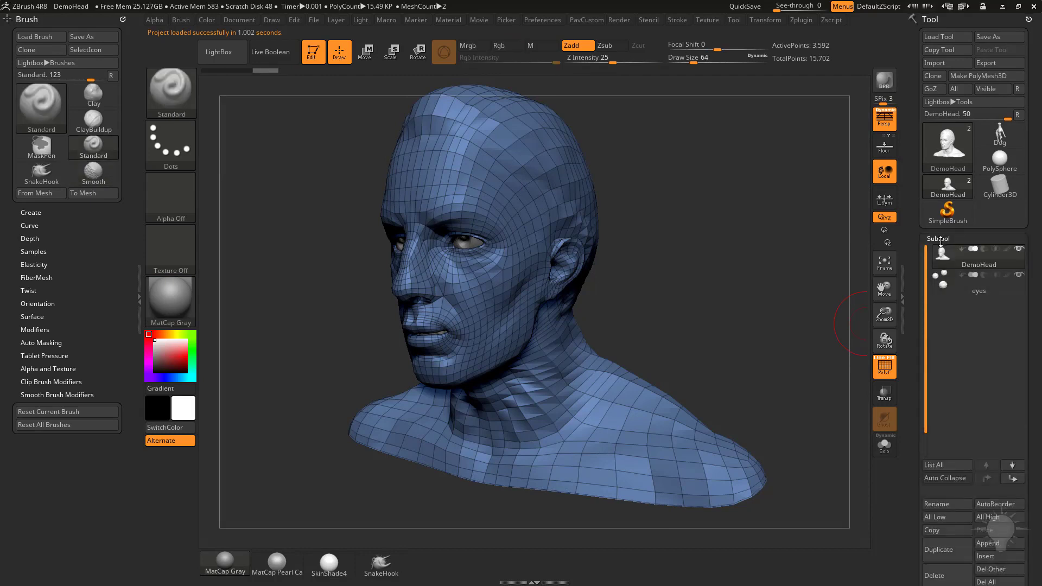
mouse_move(921, 234)
left_mouse_down()
mouse_move(912, 205)
mouse_move(914, 216)
left_mouse_up()
left_click(981, 168)
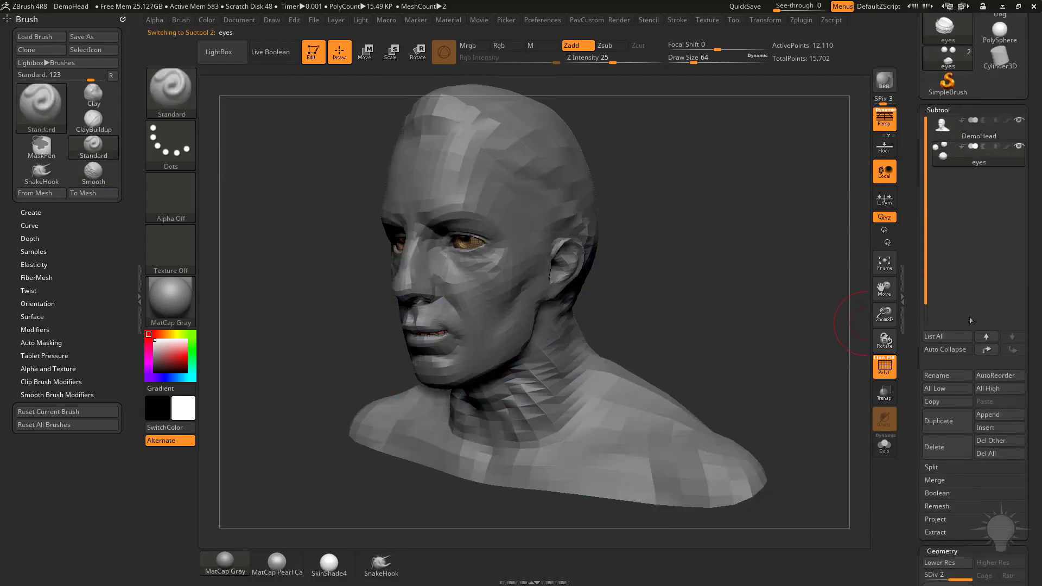
left_click(947, 437)
left_click(950, 471)
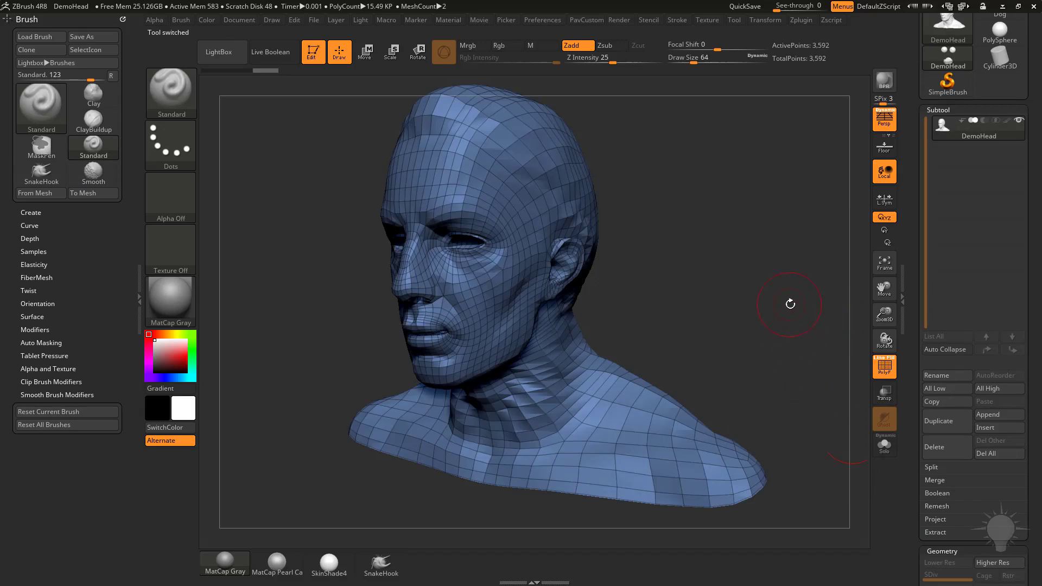
left_click(888, 366)
mouse_move(782, 309)
left_mouse_down()
mouse_move(721, 282)
mouse_move(705, 319)
mouse_move(742, 349)
left_mouse_up()
key("s")
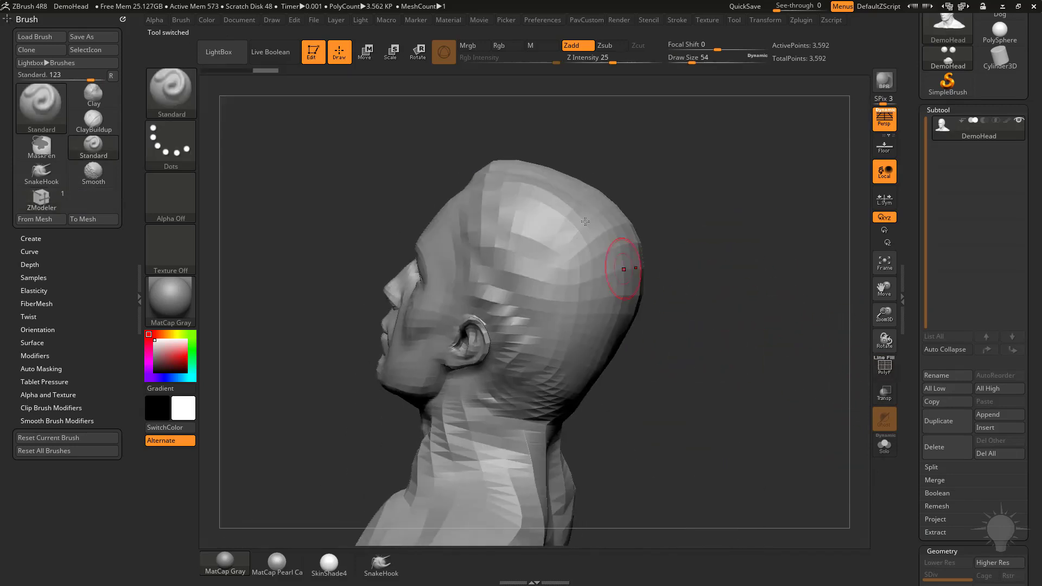
left_click_drag(705, 289, 835, 319)
key("shift+f")
Hide one vertical half of the head with a rectangular selection made from the front view.
left_click_drag(772, 361, 796, 340, "shift")
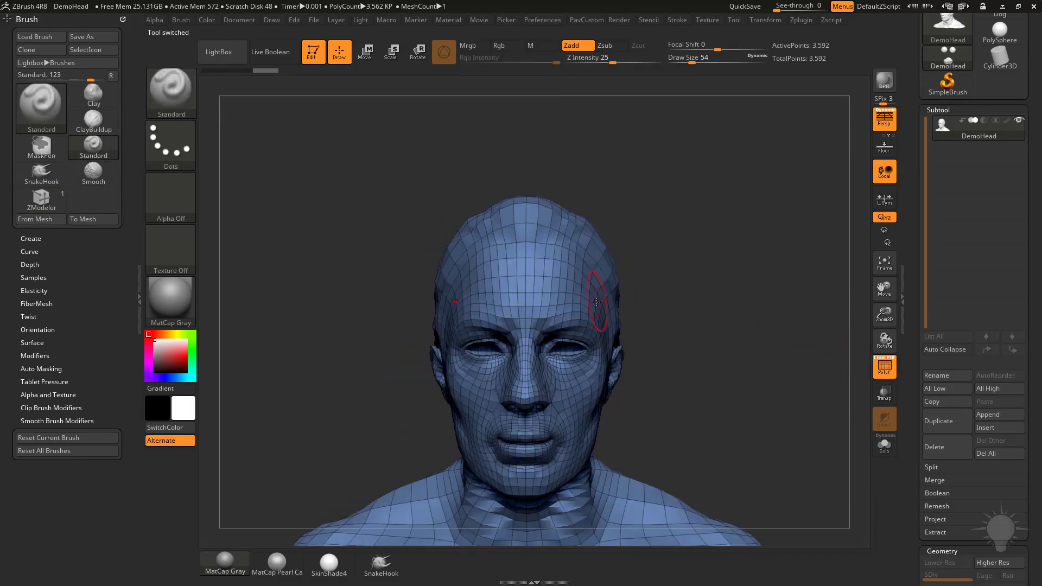
key("b")
key("s")
key("r")
key("f")
mouse_move(344, 178)
left_mouse_down("ctrl+alt+shift")
mouse_move(474, 470)
mouse_move(529, 531)
mouse_move(531, 548)
left_mouse_up("ctrl+alt+shift")
left_click_drag(685, 264, 724, 339)
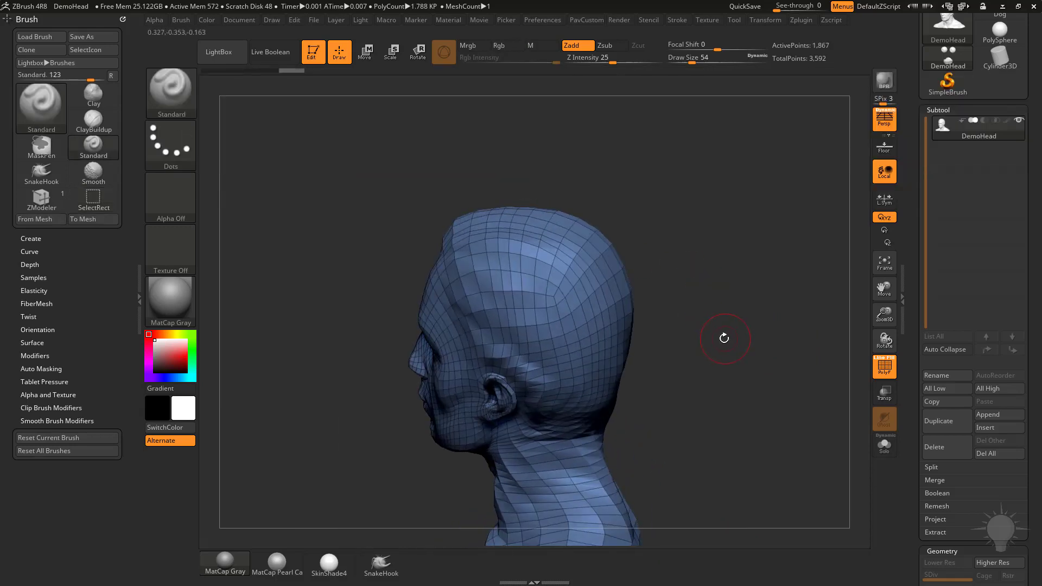
Slice a circular polygroup into the side of the head above the ear using SliceCirc with Square and Center on.
left_click(179, 87, "ctrl+shift")
left_click(588, 160)
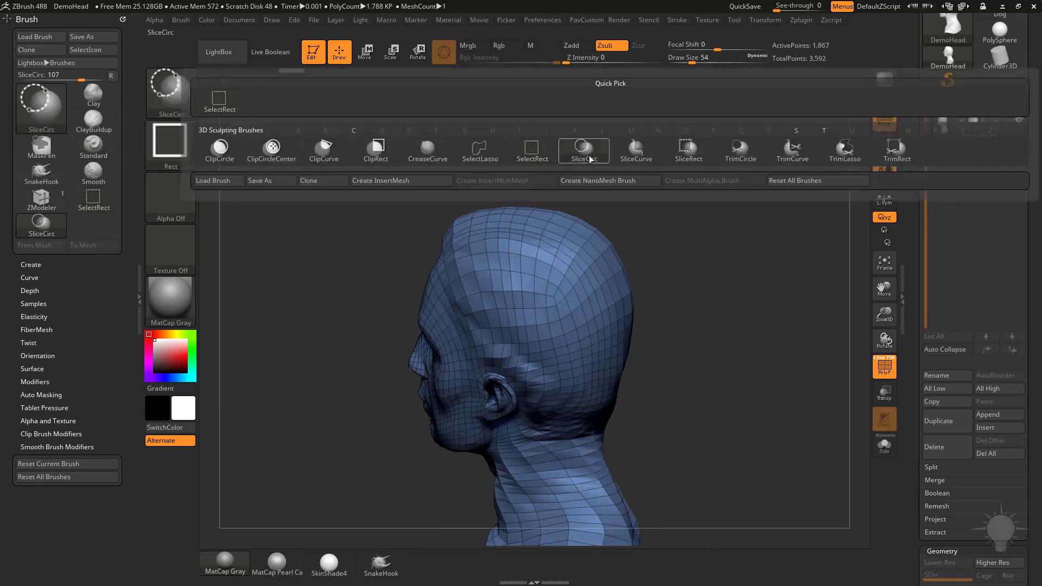
left_click(171, 142)
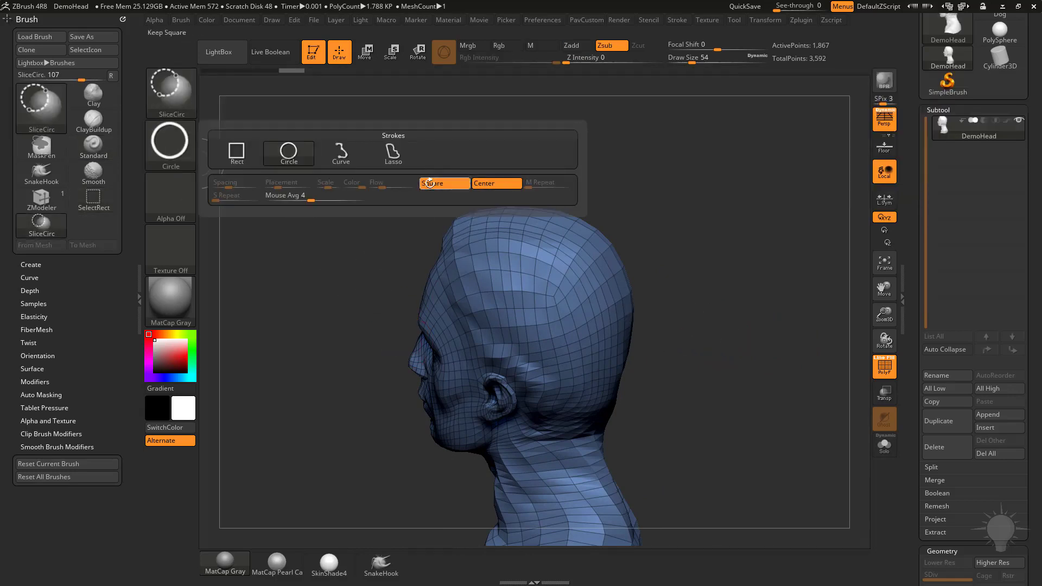
left_click_drag(534, 276, 584, 284, "ctrl+shift")
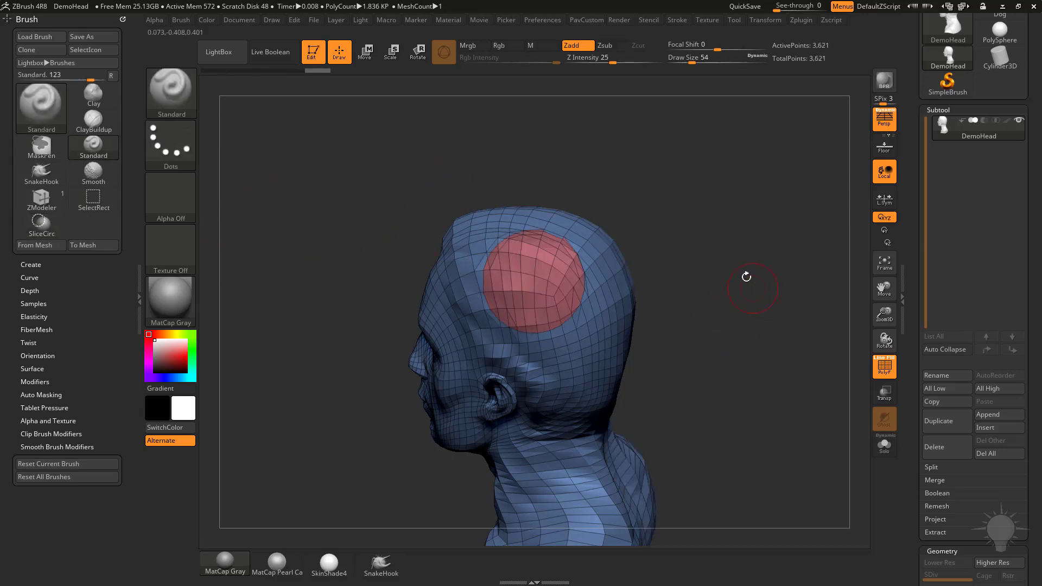
Mask a patch on the back of the head and convert it into its own polygroup.
left_click_drag(675, 209, 655, 277)
mouse_move(711, 314)
left_mouse_down()
mouse_move(656, 310)
mouse_move(671, 300)
mouse_move(660, 300)
left_mouse_up()
key("s")
mouse_move(703, 297)
left_mouse_down()
mouse_move(735, 246)
mouse_move(630, 194)
left_mouse_up()
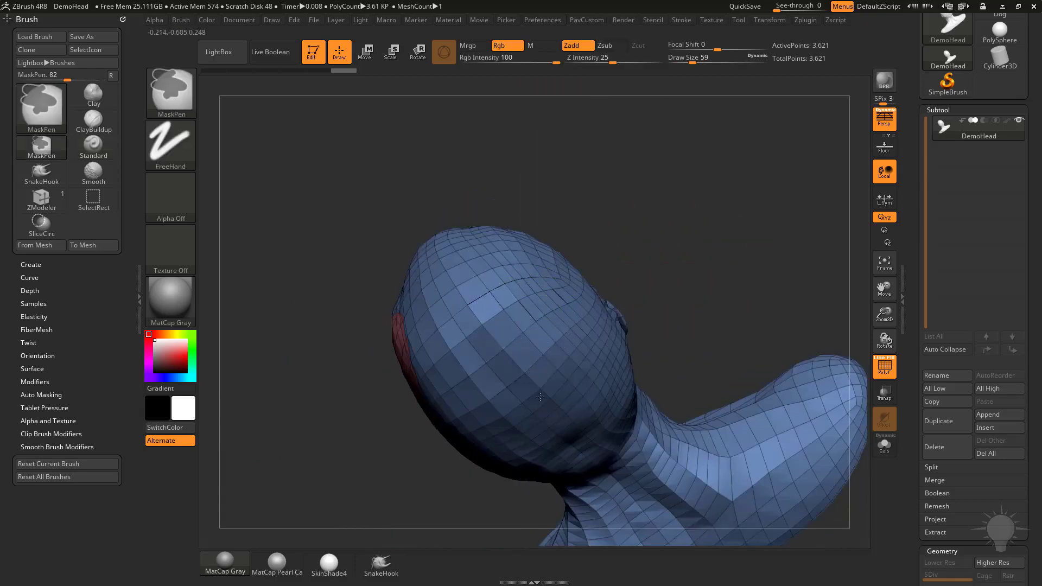
left_click_drag(559, 374, 510, 336, "ctrl")
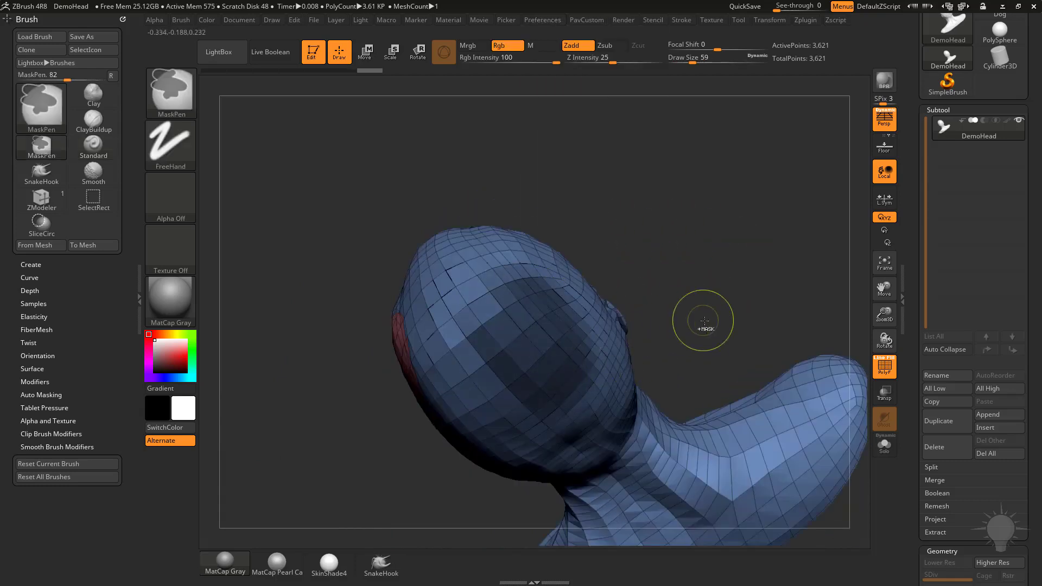
key("ctrl+w")
mouse_move(684, 301)
left_mouse_down()
mouse_move(662, 264)
mouse_move(714, 255)
mouse_move(705, 276)
mouse_move(725, 223)
left_mouse_up()
Undo the masking and polygrouping on the back of the head.
key("ctrl+z")
key("ctrl+z")
key("ctrl+z")
Set the draw size to 46 and load the IMM PrimitivesH insert brush.
key("s")
left_click(702, 280)
key("b")
key("i")
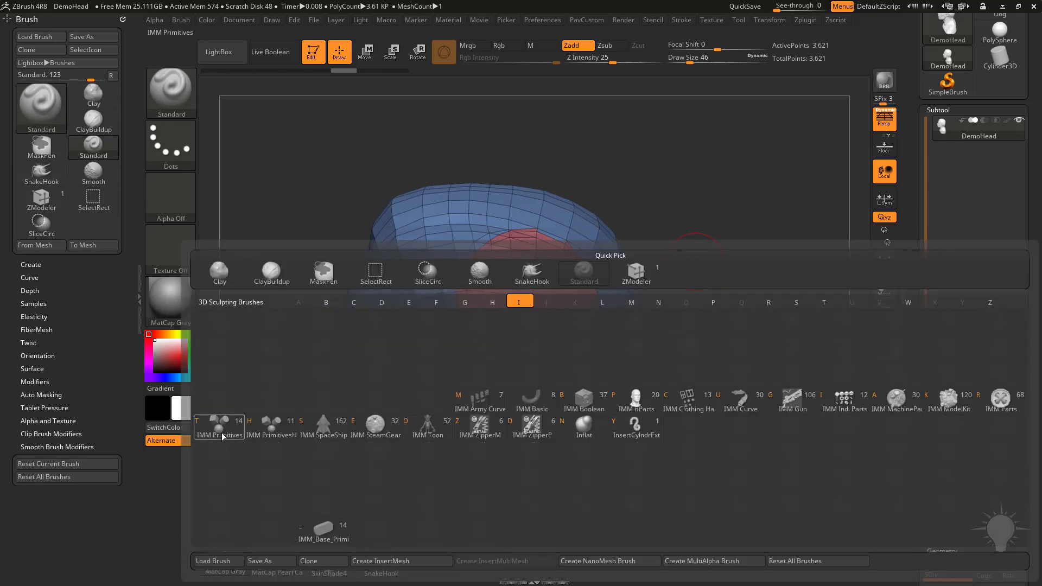
mouse_move(221, 428)
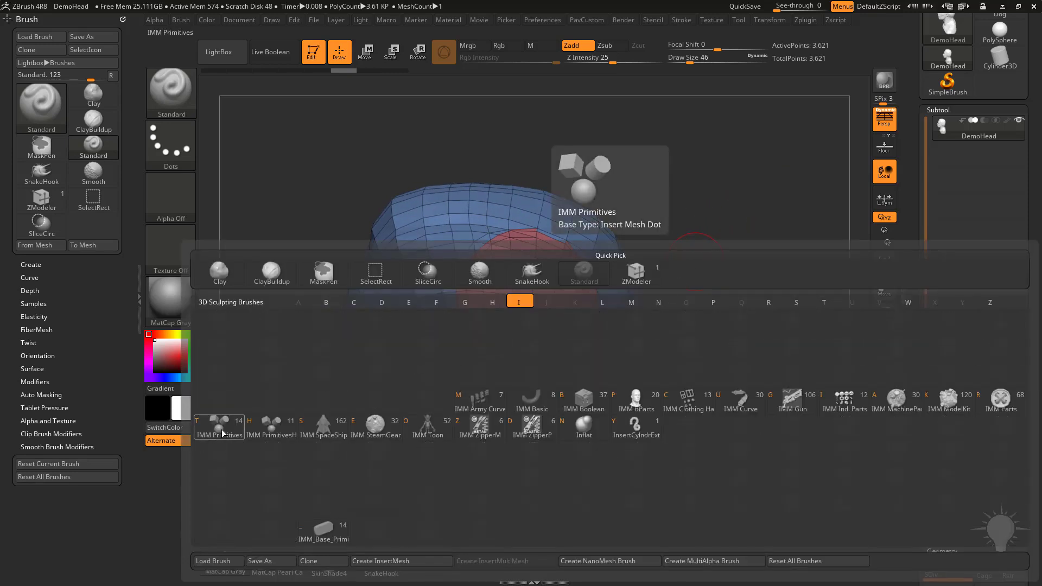
left_click(272, 427)
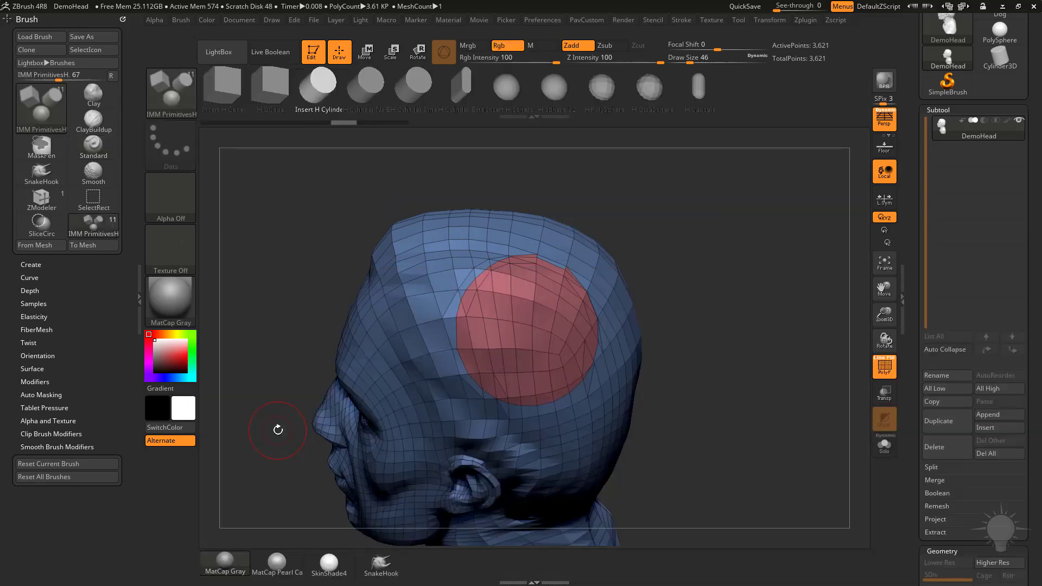
Insert an Insert H Sphere mesh on the circular polygroup and move it outward away from the head.
left_click(507, 86)
left_click_drag(650, 223, 670, 290)
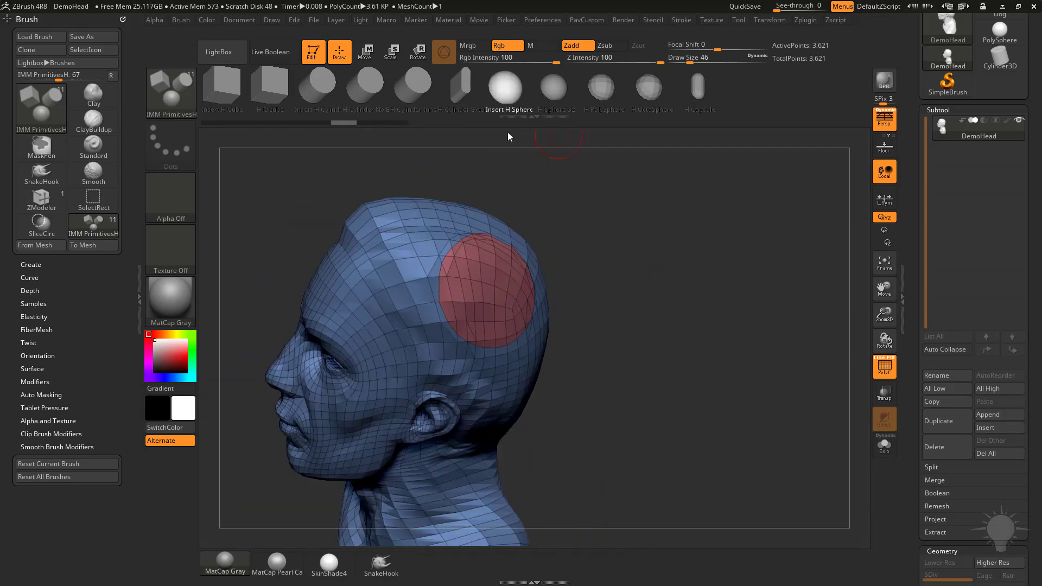
left_click_drag(507, 295, 543, 321)
mouse_move(705, 304)
left_mouse_down()
mouse_move(733, 337)
mouse_move(726, 377)
mouse_move(637, 291)
left_mouse_up()
key("w")
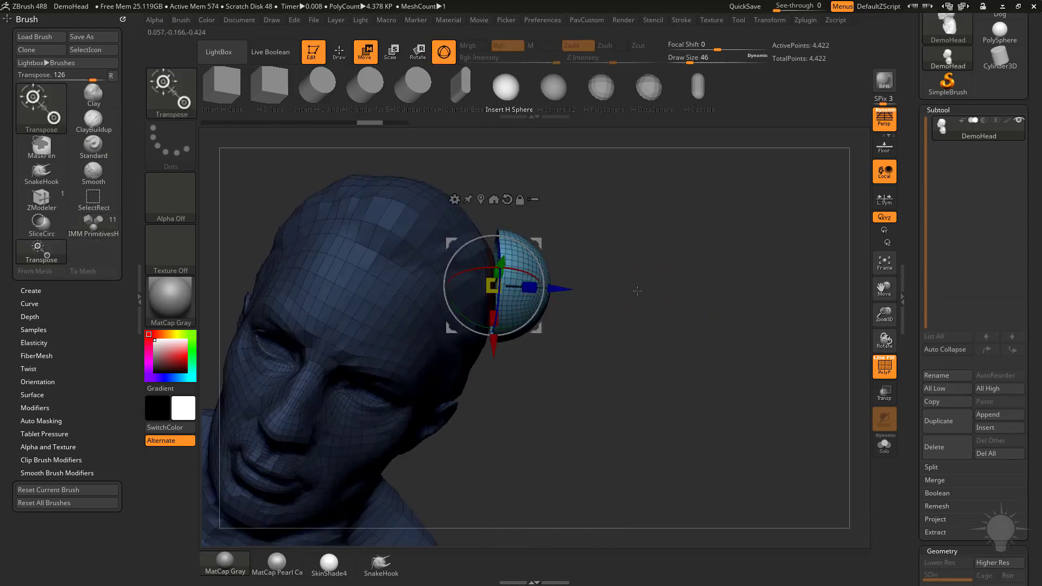
left_click_drag(563, 287, 701, 296)
key("q")
left_click_drag(787, 362, 733, 368)
Show the DynaMesh settings in the geometry options.
key("grave")
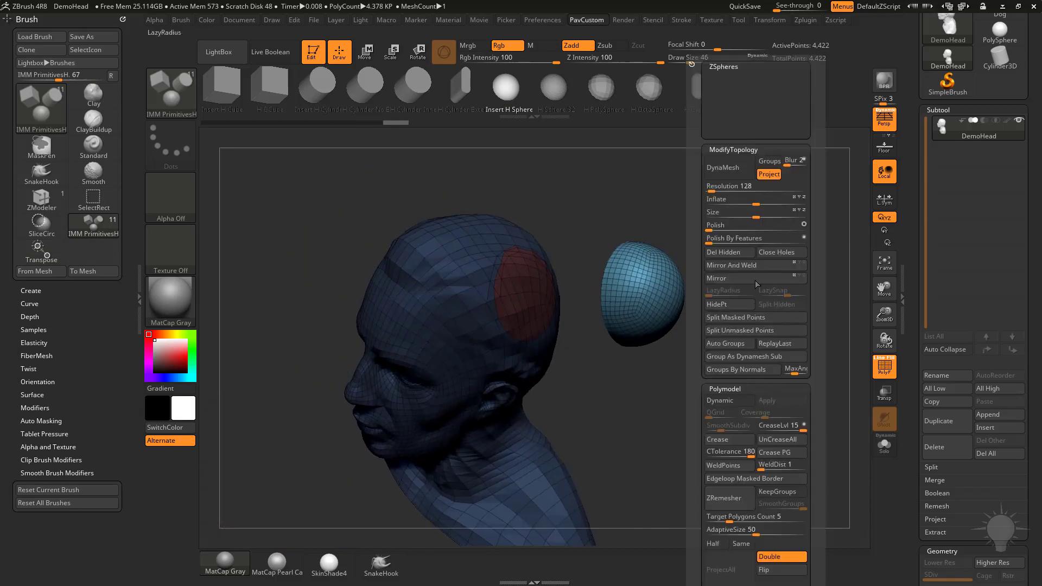
left_click_drag(923, 376, 924, 241)
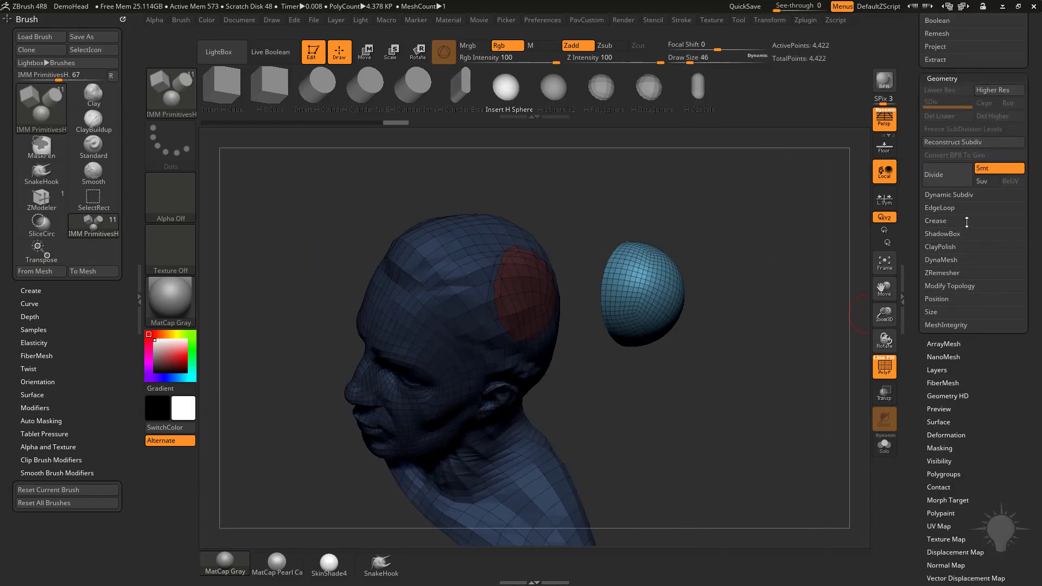
key("shift")
left_click(941, 260)
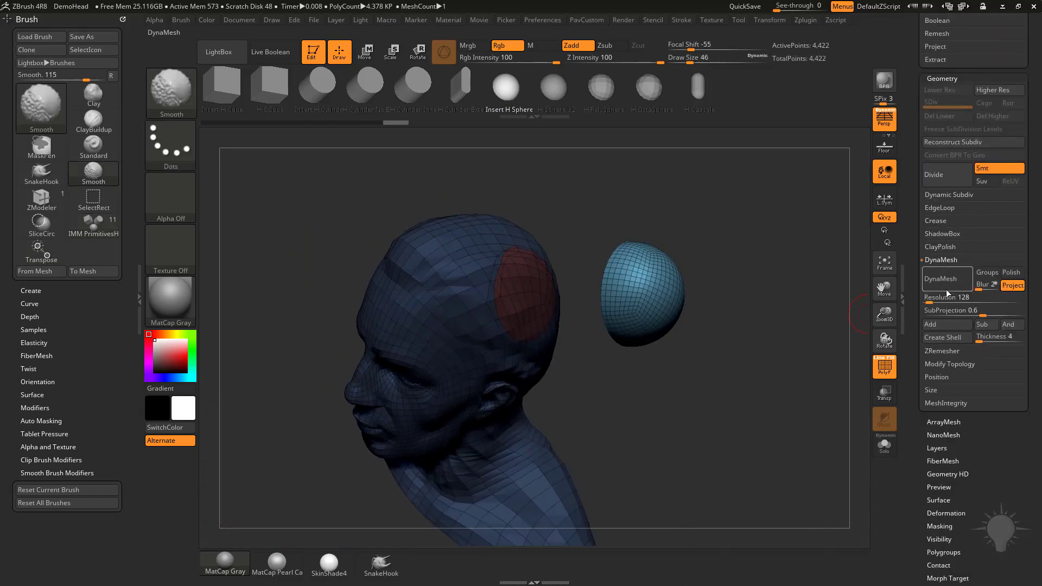
Clear the mask and bridge the head's circular polygroup to the floating hemisphere.
left_click_drag(766, 278, 758, 298)
key("ctrl")
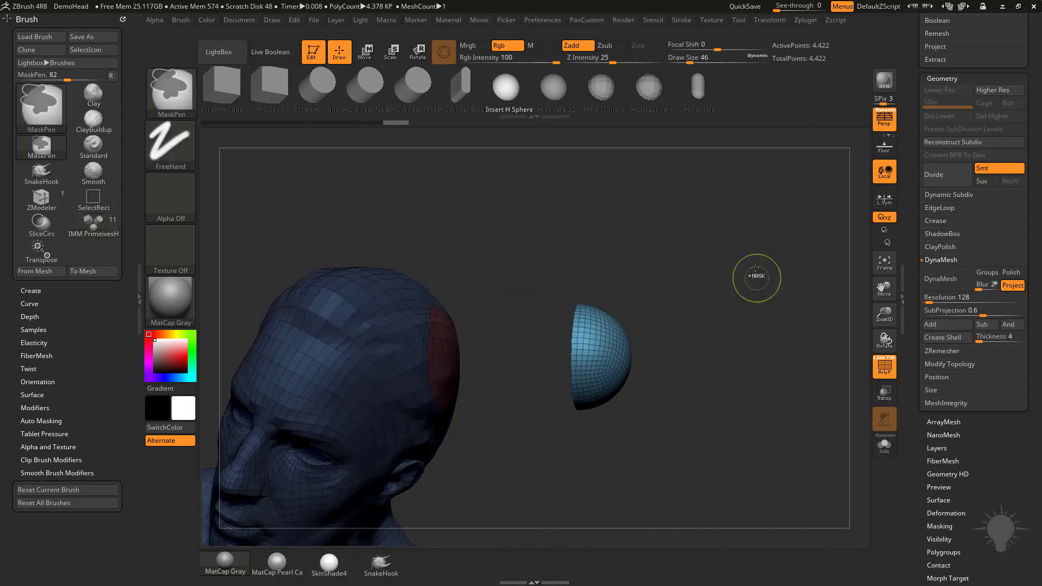
mouse_move(806, 343)
left_mouse_down("ctrl")
mouse_move(814, 360)
mouse_move(747, 302)
mouse_move(731, 265)
mouse_move(674, 275)
left_mouse_up("ctrl")
left_click_drag(448, 374, 463, 385)
left_click_drag(760, 293, 639, 329)
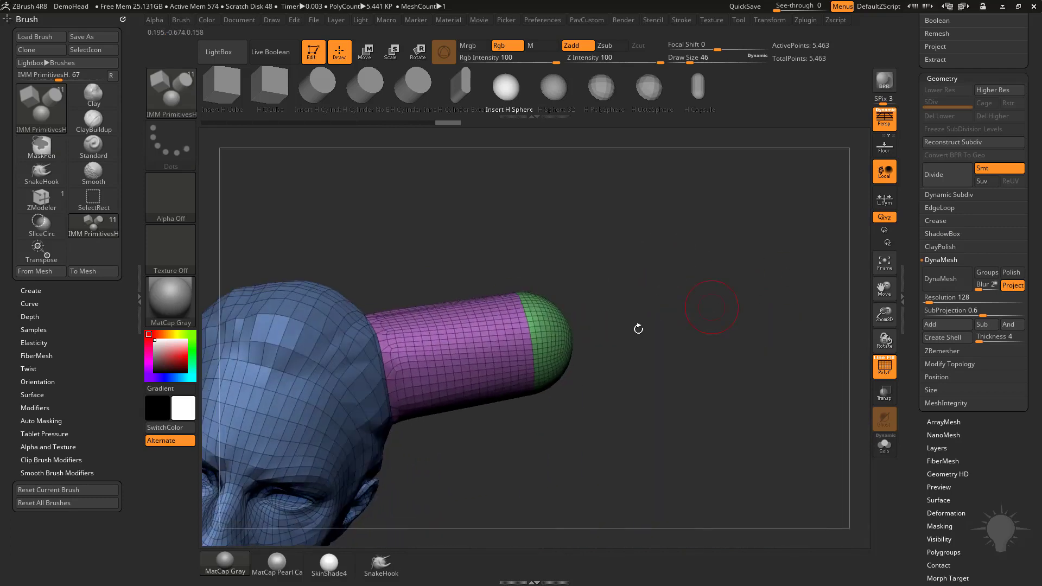
Undo the bridge and the inserted hemisphere, back to the head with only its circular polygroup.
key("ctrl+z")
key("ctrl+z")
key("ctrl+z")
key("ctrl+z")
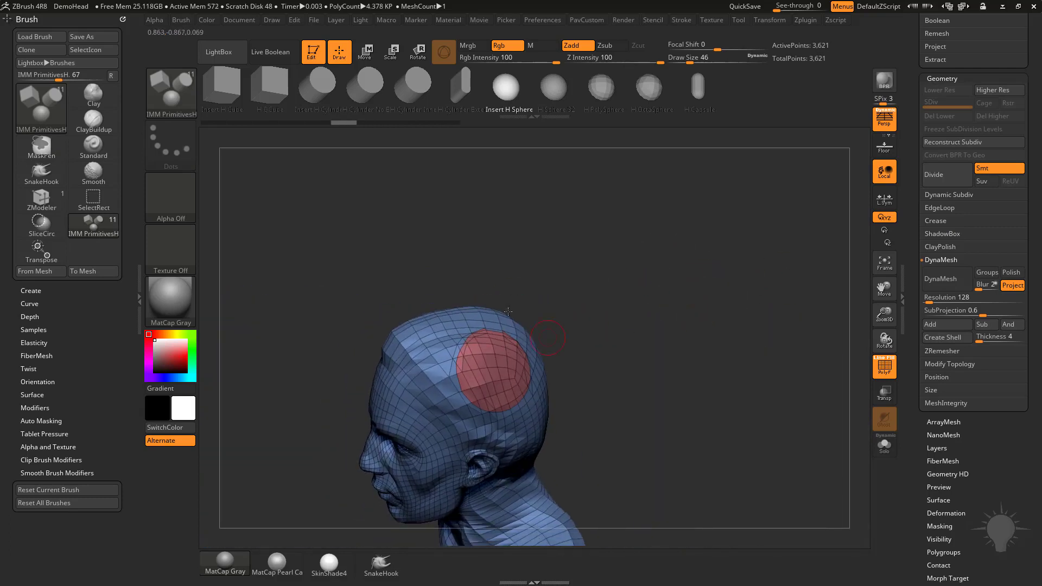
Insert an Insert H Cylinder mesh over the circular polygroup on the side of the head.
key("m")
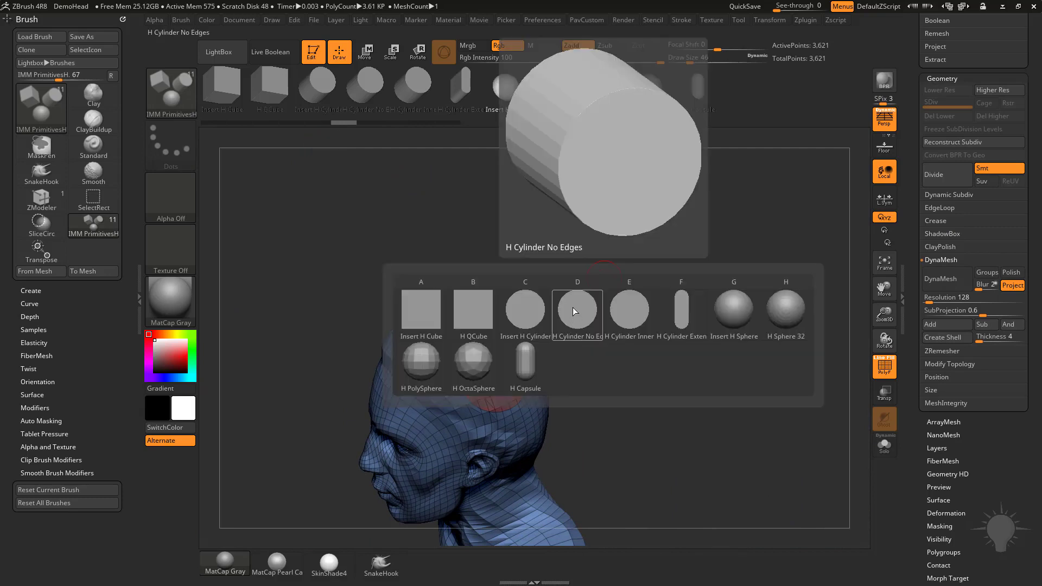
key("Escape")
key("m")
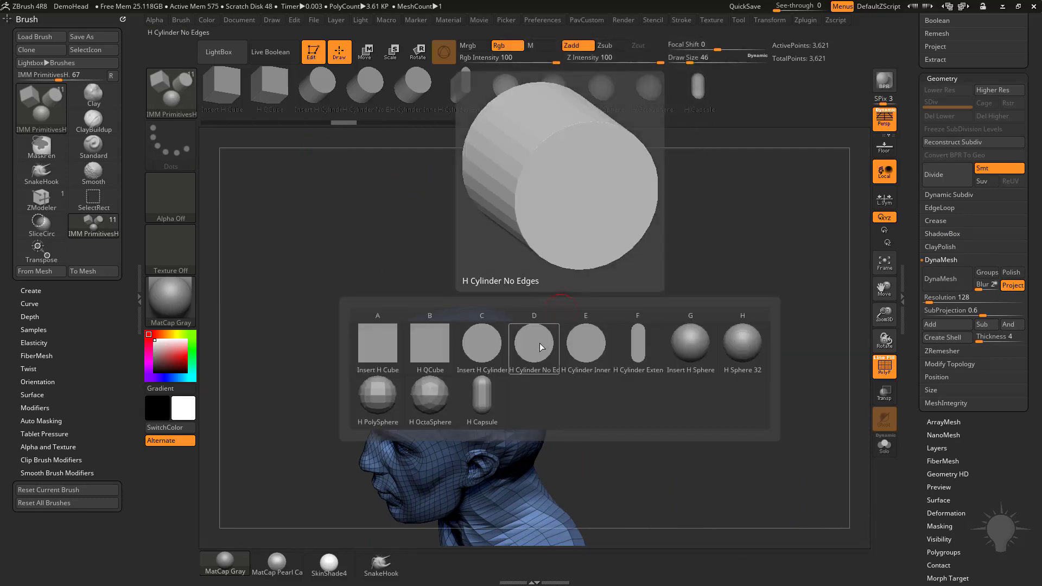
left_click(539, 344)
left_click_drag(611, 347, 665, 363)
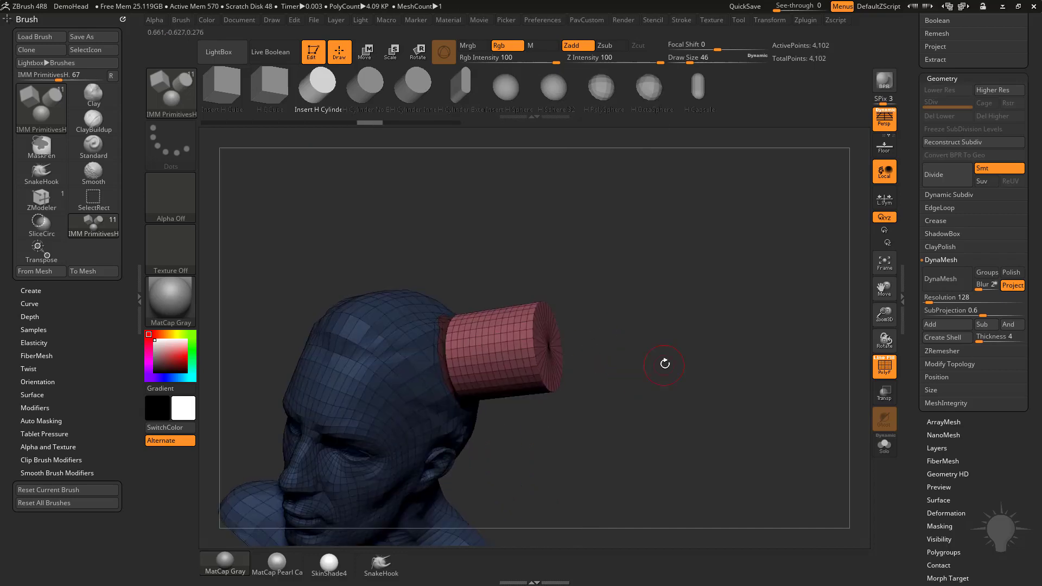
Clear the mask and bridge the gap between the inserted cylinder and the head.
left_click_drag(672, 252, 717, 356, "ctrl")
left_click_drag(698, 285, 747, 415, "ctrl")
left_click_drag(700, 335, 726, 351, "alt")
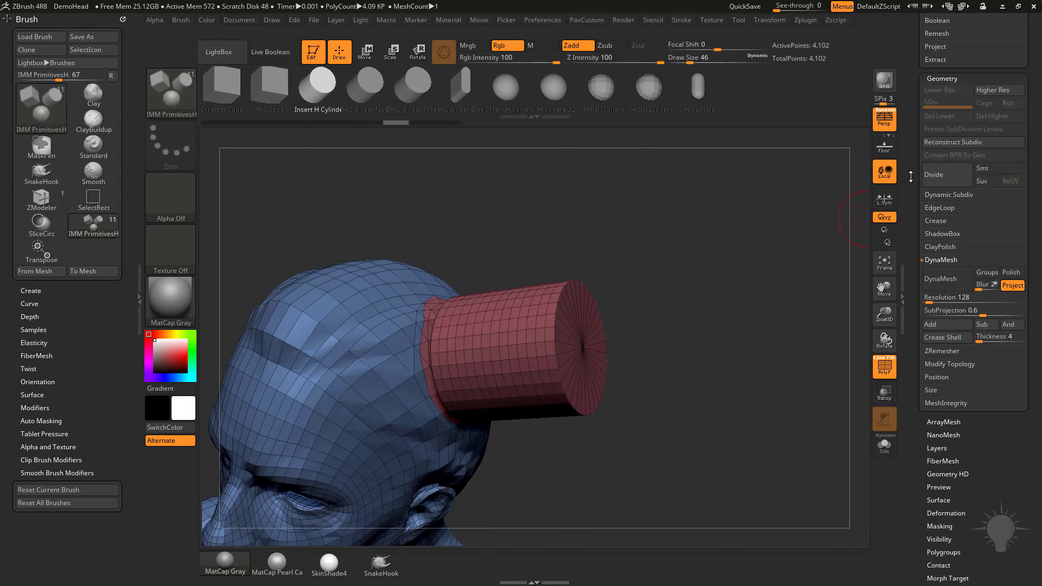
left_click_drag(911, 177, 911, 253)
mouse_move(750, 332)
left_mouse_down()
mouse_move(679, 309)
mouse_move(700, 258)
left_mouse_up()
key("s")
left_click_drag(749, 286, 741, 286)
left_click_drag(733, 276, 798, 300)
mouse_move(790, 341)
left_mouse_down("alt")
mouse_move(789, 330)
mouse_move(813, 326)
mouse_move(814, 372)
mouse_move(801, 349)
left_mouse_up("alt")
Preview the joined cylinder with Dynamic Subdivision and the polyframe hidden, and return to the unsmoothed wireframe display.
key("shift+f")
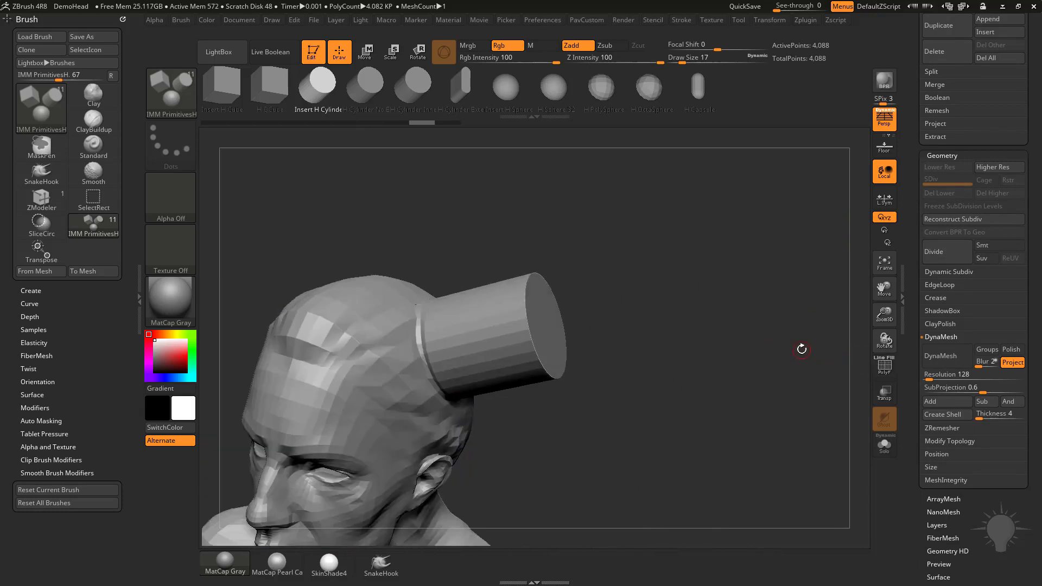
key("d")
left_click(516, 193)
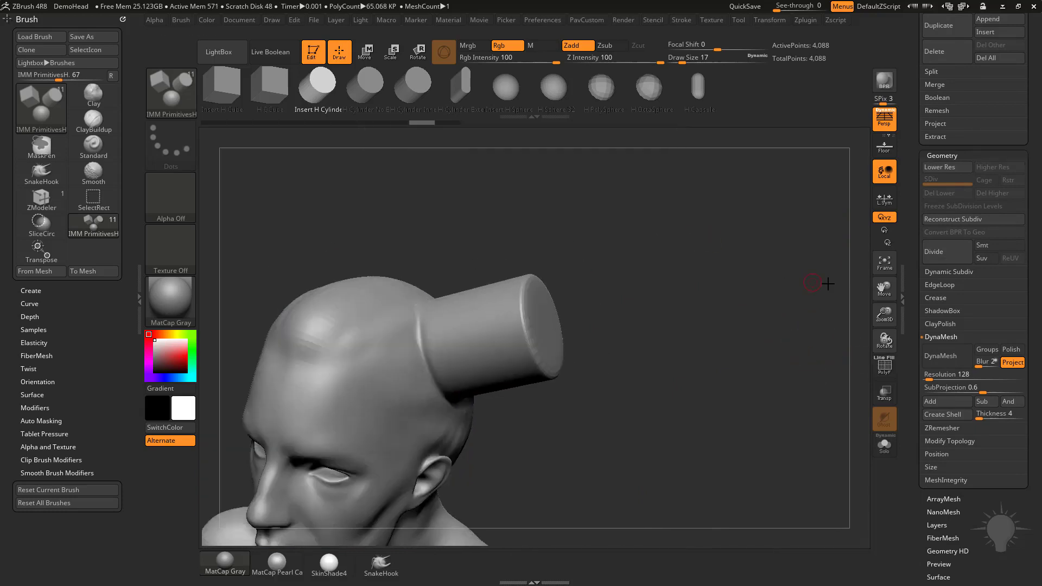
left_click_drag(795, 298, 795, 271)
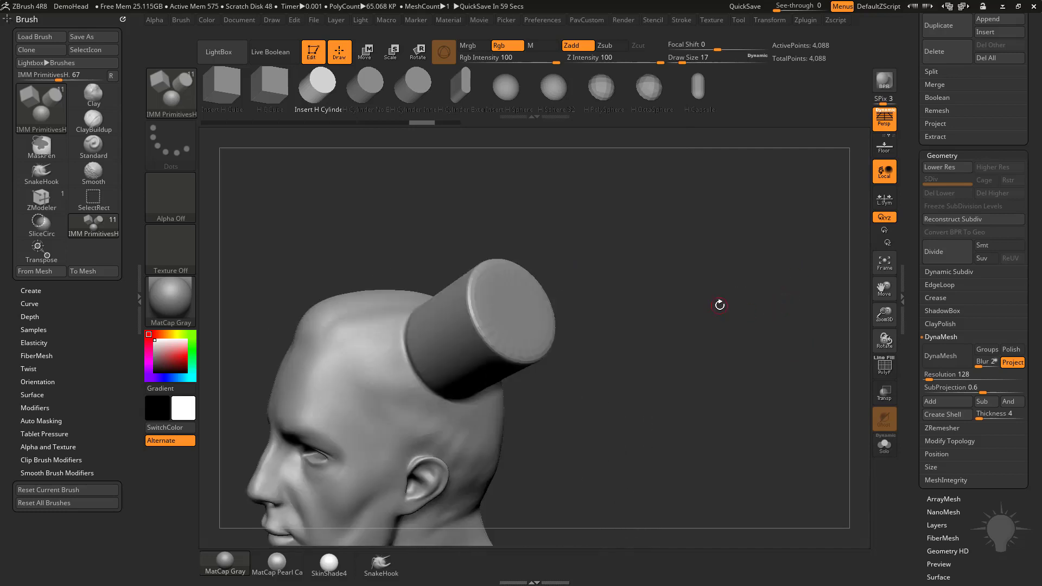
left_click_drag(720, 305, 728, 275, "ctrl")
left_click(885, 367)
key("ctrl+z")
left_click_drag(802, 296, 739, 346)
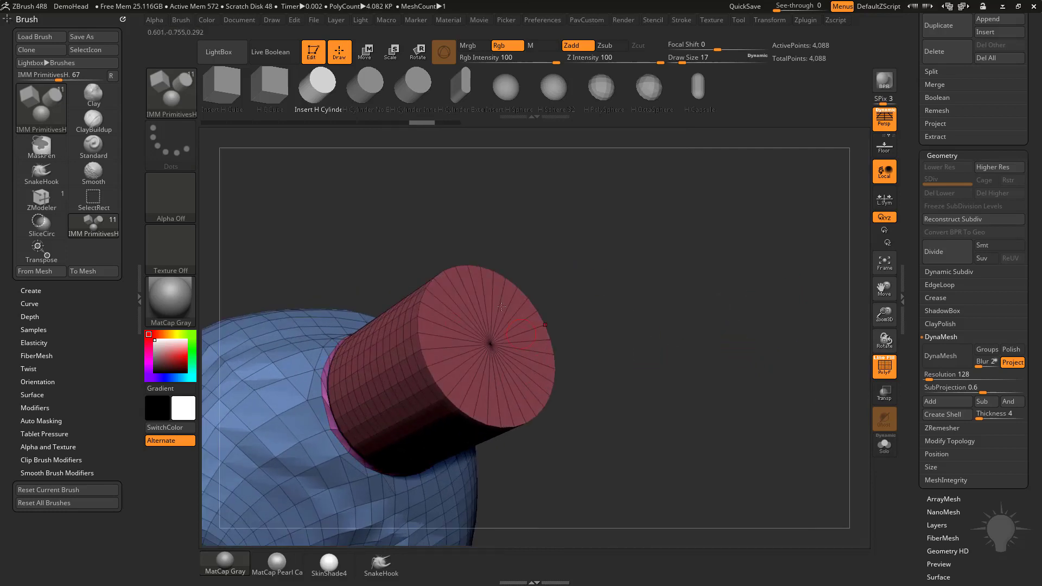
Isolate the cylinder's end cap with the SelectLasso brush to give it its own polygroup, and unhide the mesh.
left_click_drag(547, 280, 502, 354)
mouse_move(661, 258)
left_mouse_down()
mouse_move(599, 277)
mouse_move(634, 268)
mouse_move(650, 280)
mouse_move(663, 252)
left_mouse_up()
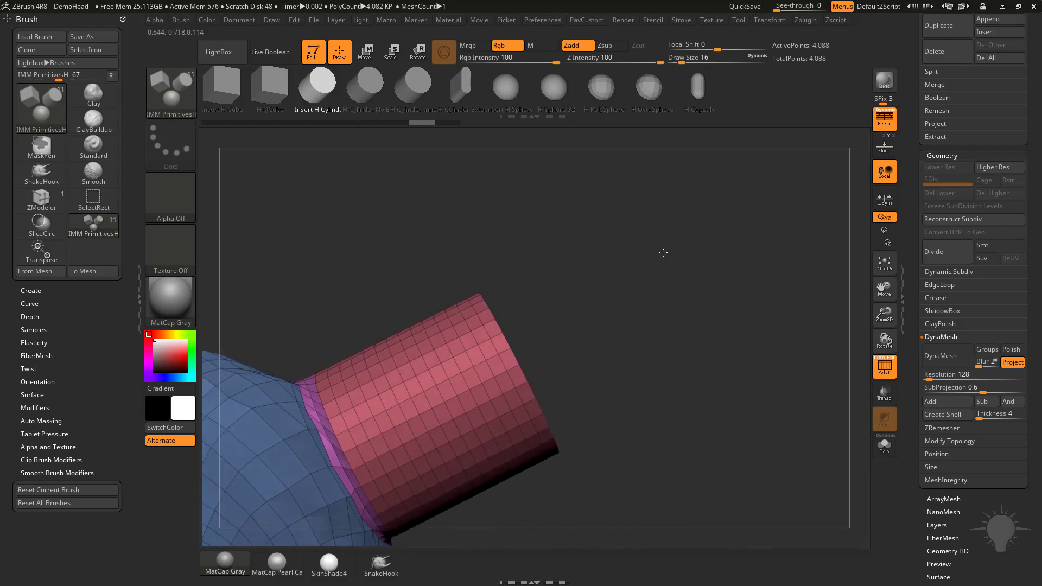
left_click(173, 93, "ctrl+shift")
left_click(482, 152)
mouse_move(470, 265)
left_mouse_down("ctrl+shift")
mouse_move(659, 356)
mouse_move(586, 507)
mouse_move(596, 520)
left_mouse_up("ctrl+shift")
left_click_drag(700, 387, 672, 373)
key("ctrl")
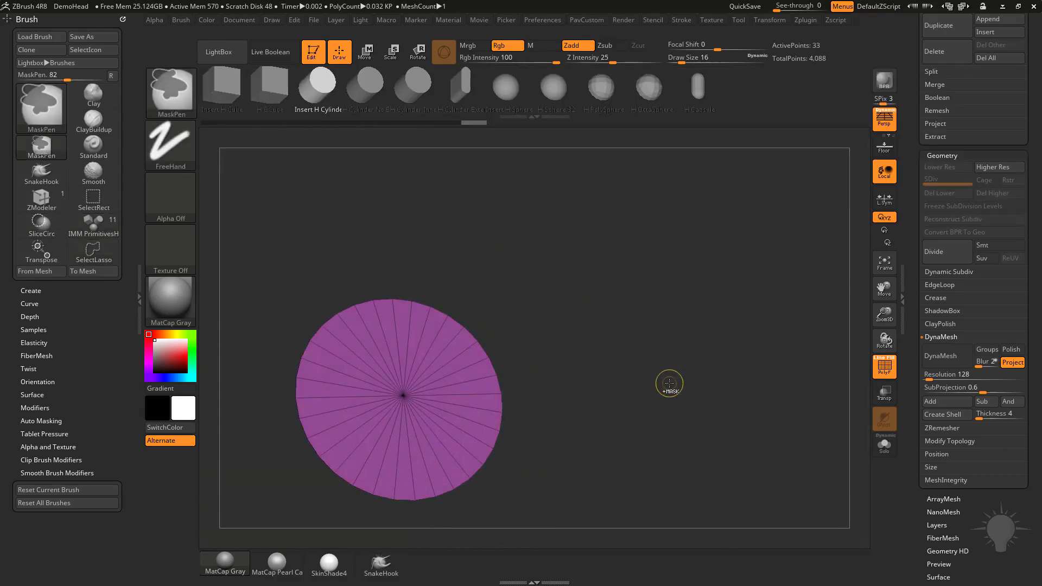
left_click(670, 383, "ctrl+shift")
mouse_move(600, 349)
left_mouse_down()
mouse_move(698, 344)
mouse_move(515, 239)
left_mouse_up()
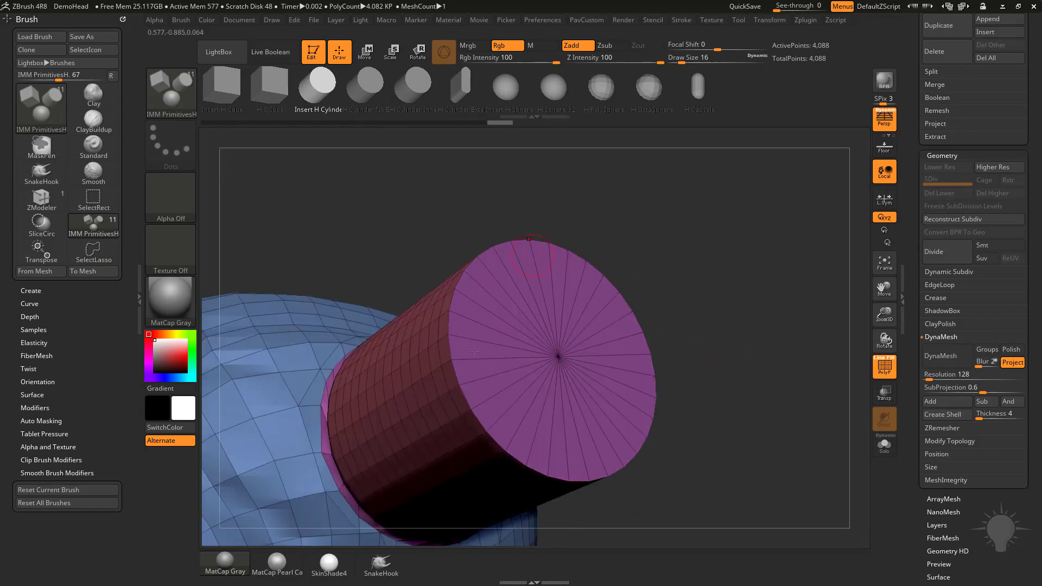
Inset the cylinder's end cap with the ZModeler brush, targeting Polygroup Island with Inset Region, to leave a narrow rim.
key("b")
key("z")
key("m")
key("space")
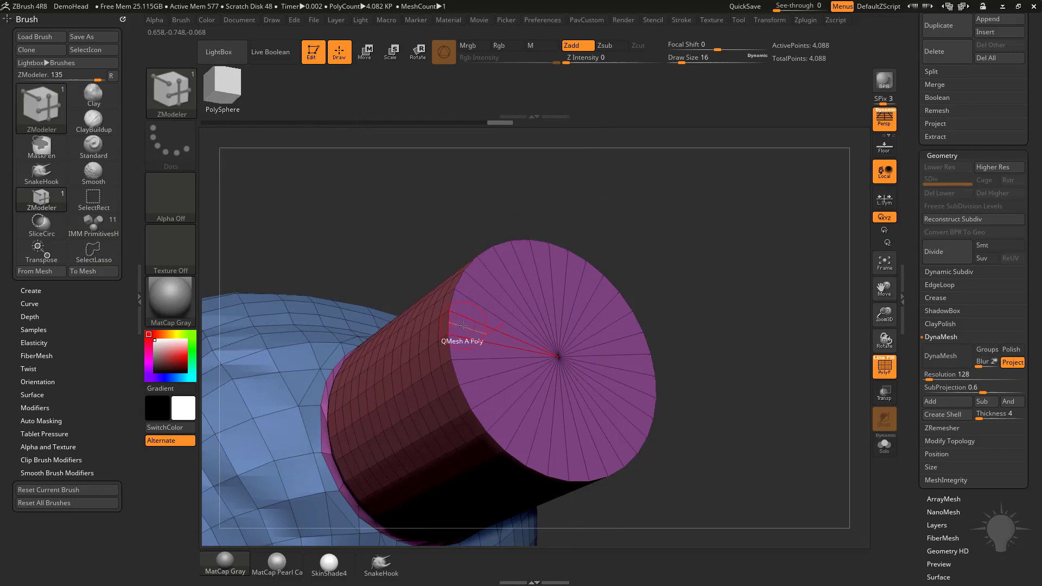
key("space")
left_click(440, 194)
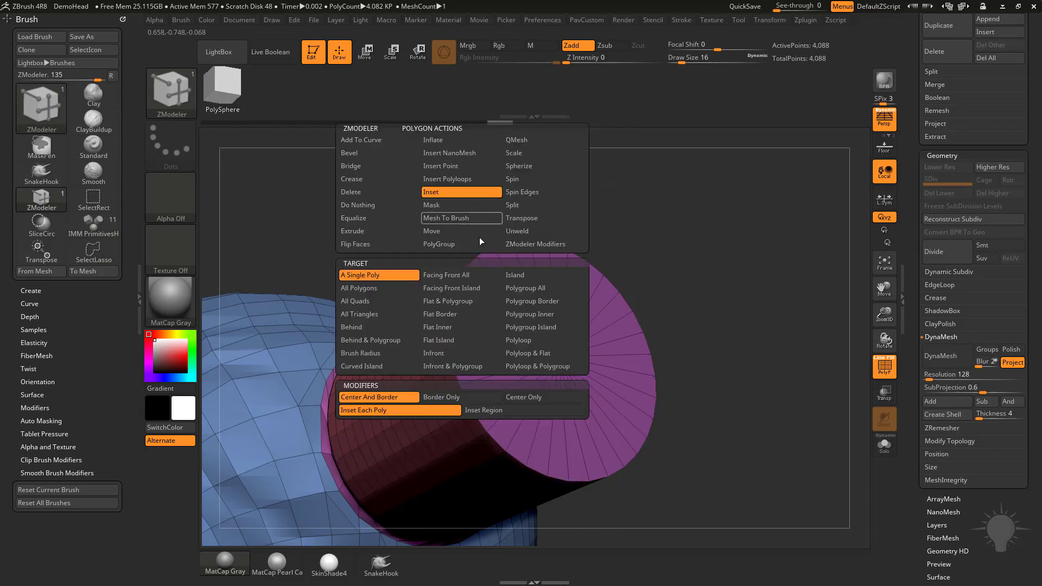
left_click(538, 328)
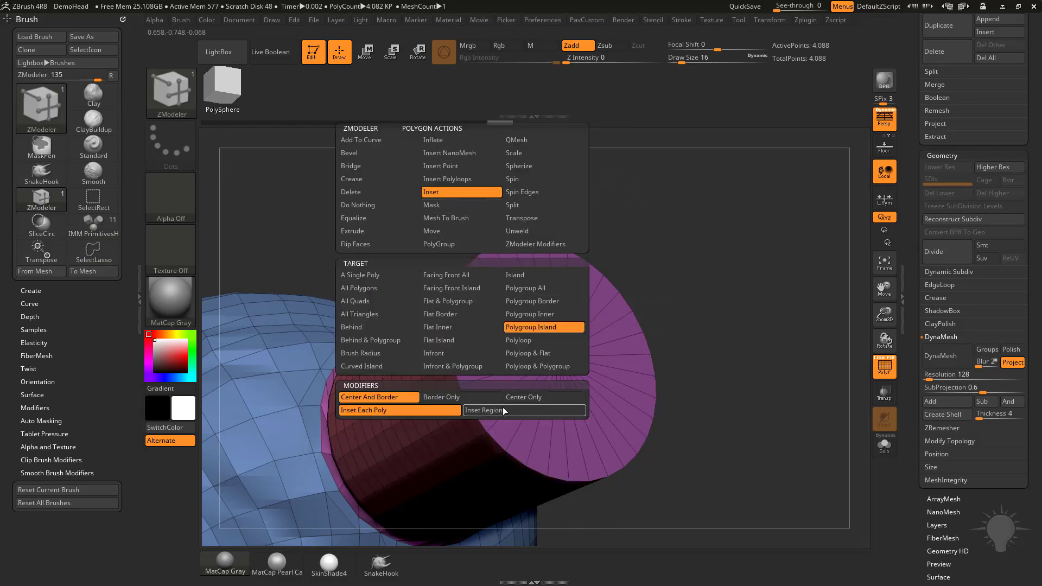
left_click(483, 410)
left_click_drag(473, 352, 481, 355)
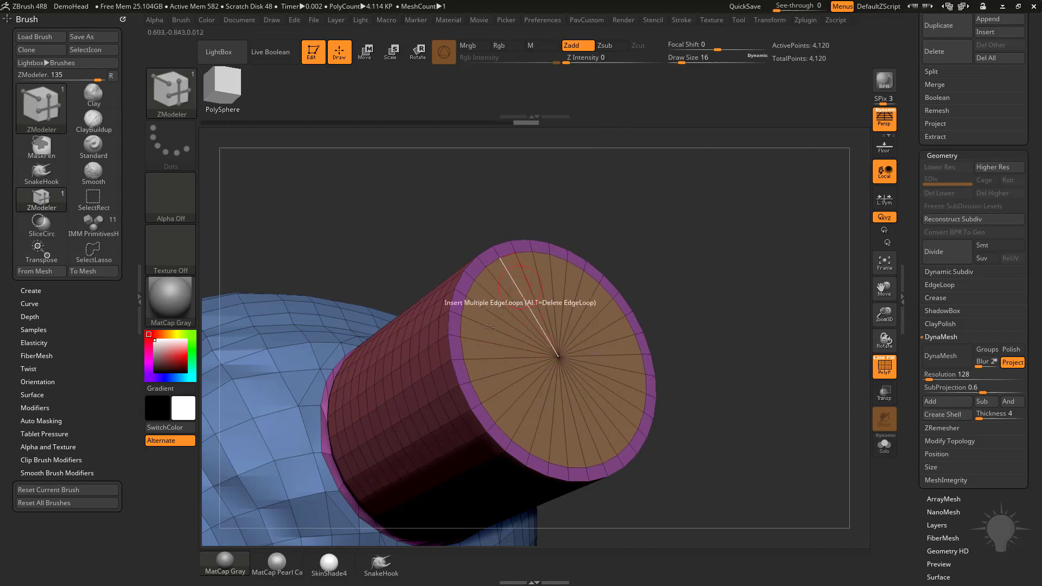
Switch to the IMM Boolean brush and choose its PortAccess mesh.
mouse_move(679, 301)
left_mouse_down()
mouse_move(647, 290)
mouse_move(654, 275)
mouse_move(673, 282)
left_mouse_up()
key("b")
key("i")
left_click(587, 400)
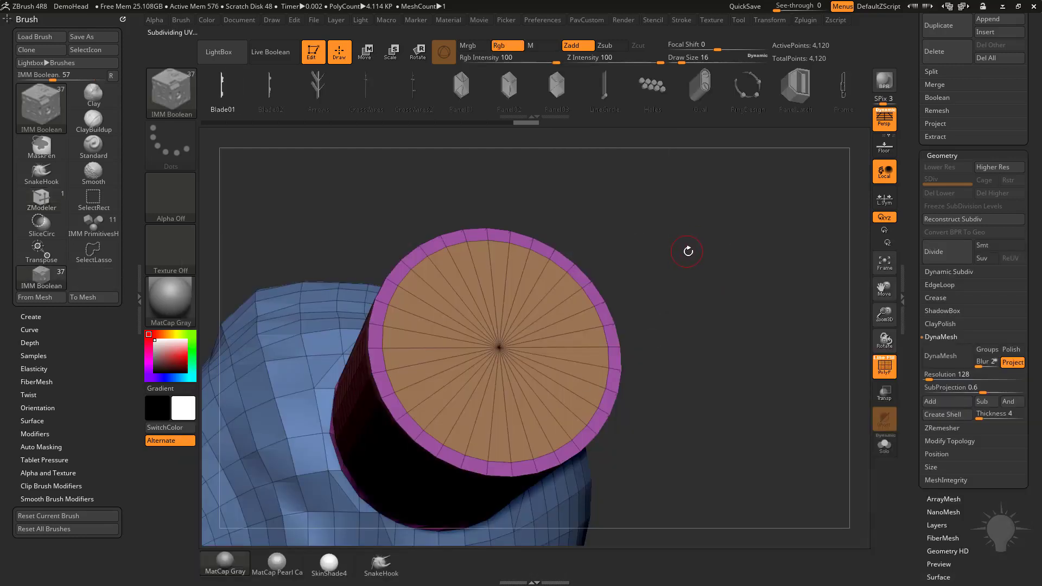
left_click_drag(768, 92, 622, 106)
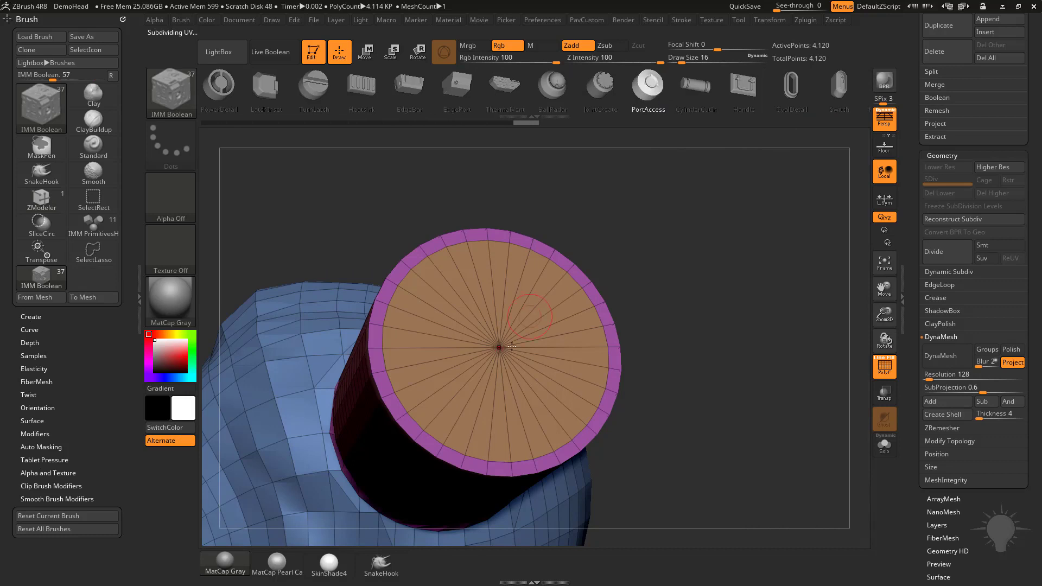
Try inserting the PortAccess mesh at the centre of the cylinder's end cap, and undo the insertion.
left_click_drag(501, 347, 554, 324)
mouse_move(553, 325)
right_mouse_down()
mouse_move(737, 298)
mouse_move(705, 297)
right_mouse_up()
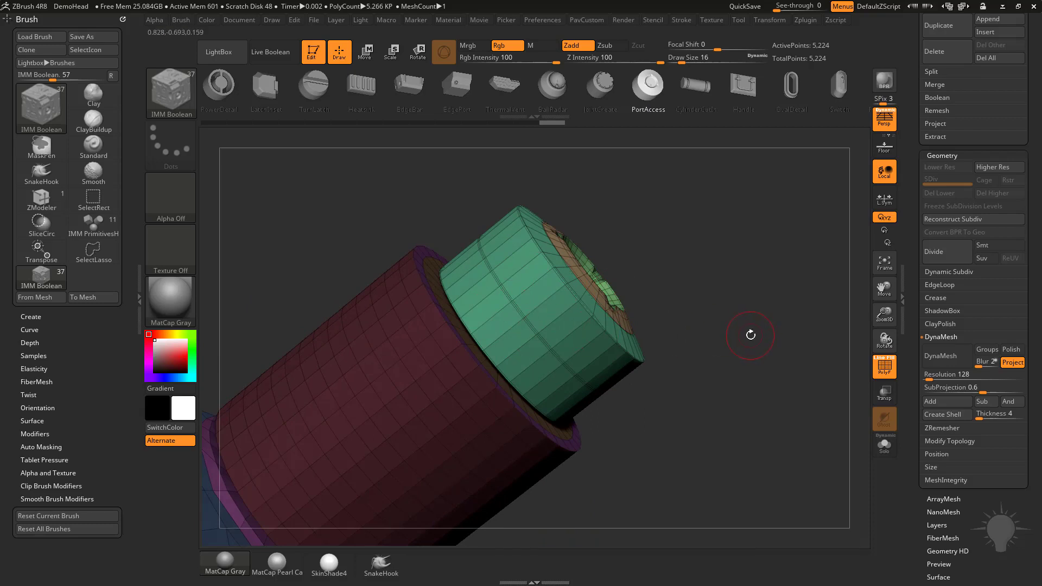
key("ctrl+z")
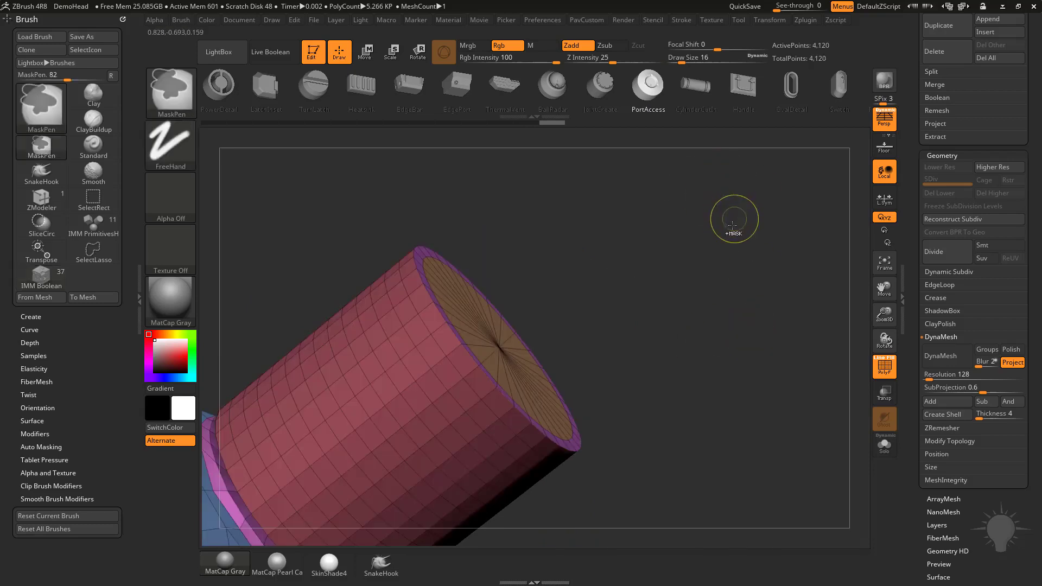
Clear the canvas, draw a Ring3D primitive in Edit mode, and convert it to a PolyMesh3D.
left_click_drag(912, 237, 911, 465)
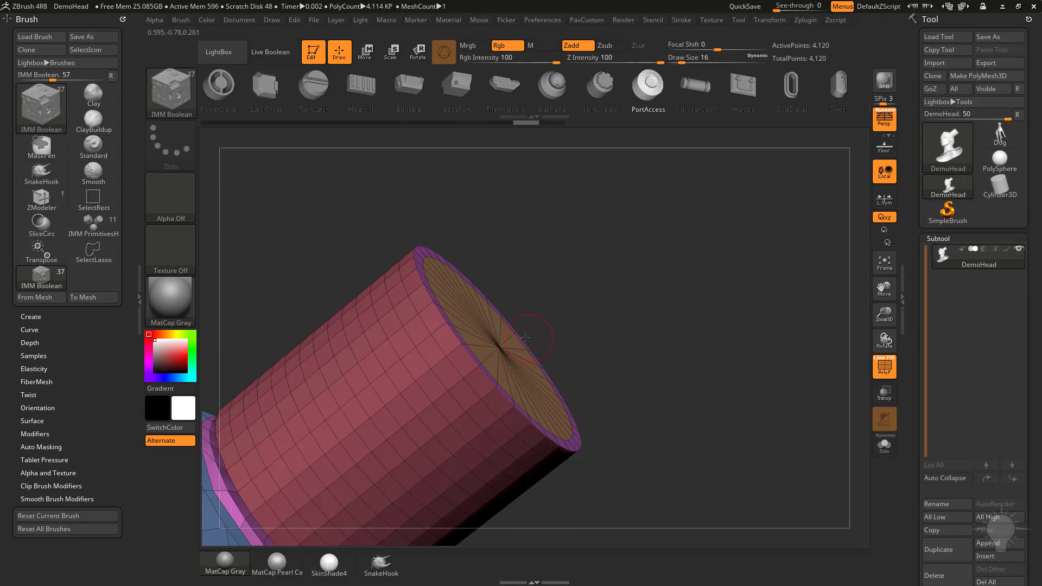
left_click(314, 55)
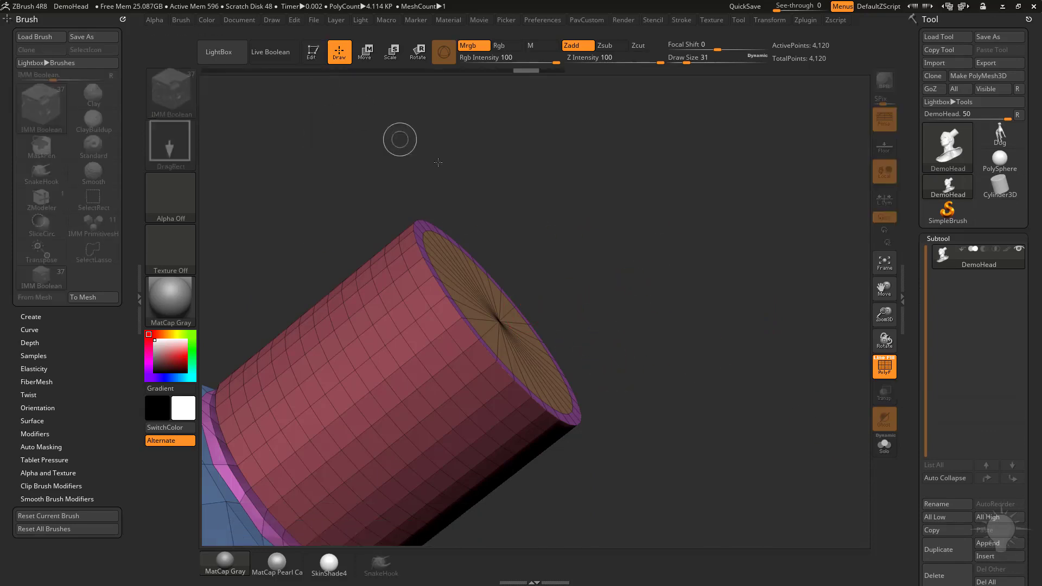
key("ctrl+n")
left_click(944, 147)
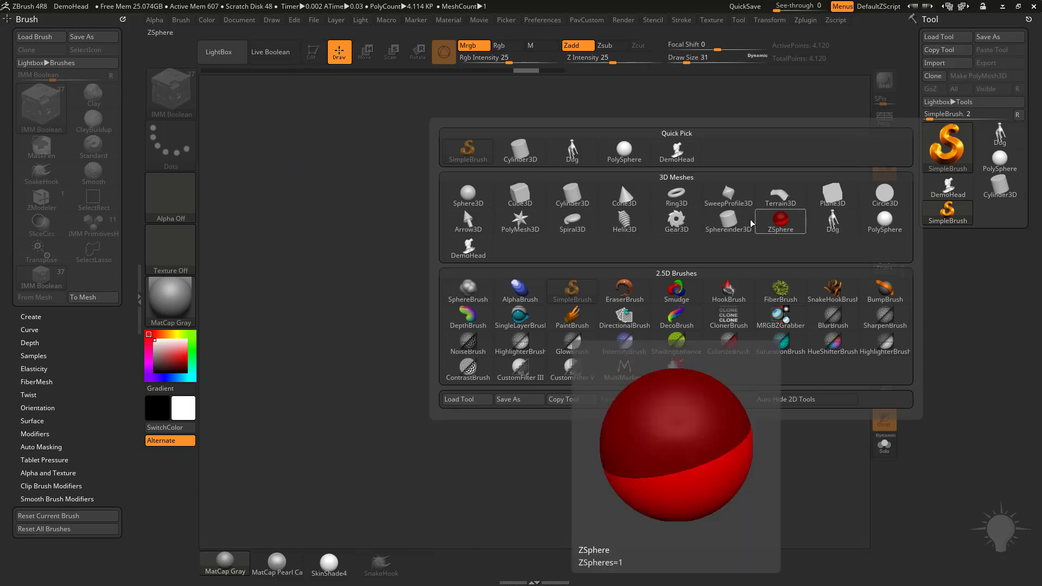
left_click(677, 195)
left_click_drag(437, 346, 478, 448)
left_click(314, 53)
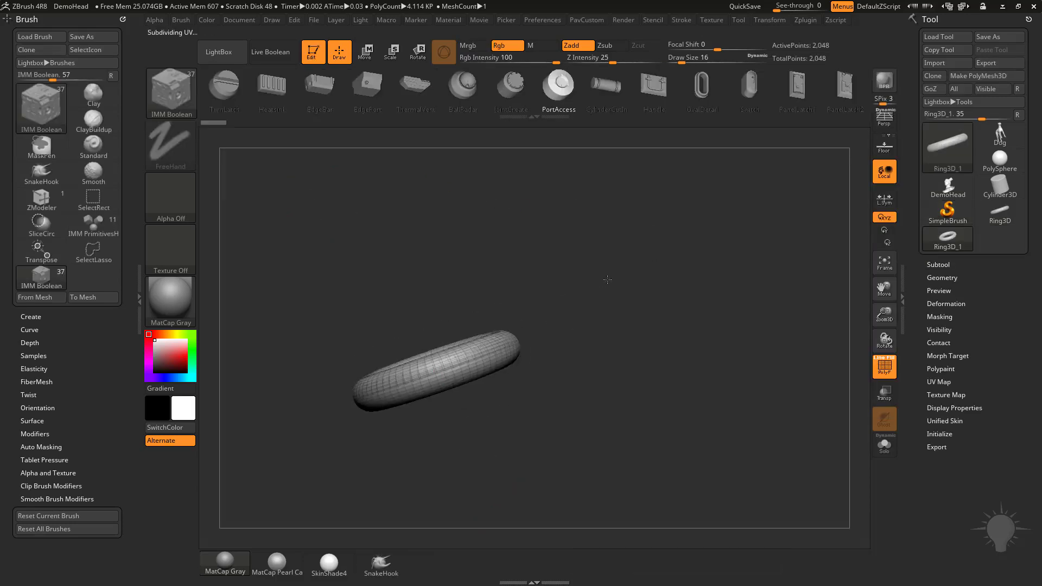
left_click_drag(605, 229, 635, 308, "shift")
left_click(982, 81)
left_click_drag(607, 249, 721, 249)
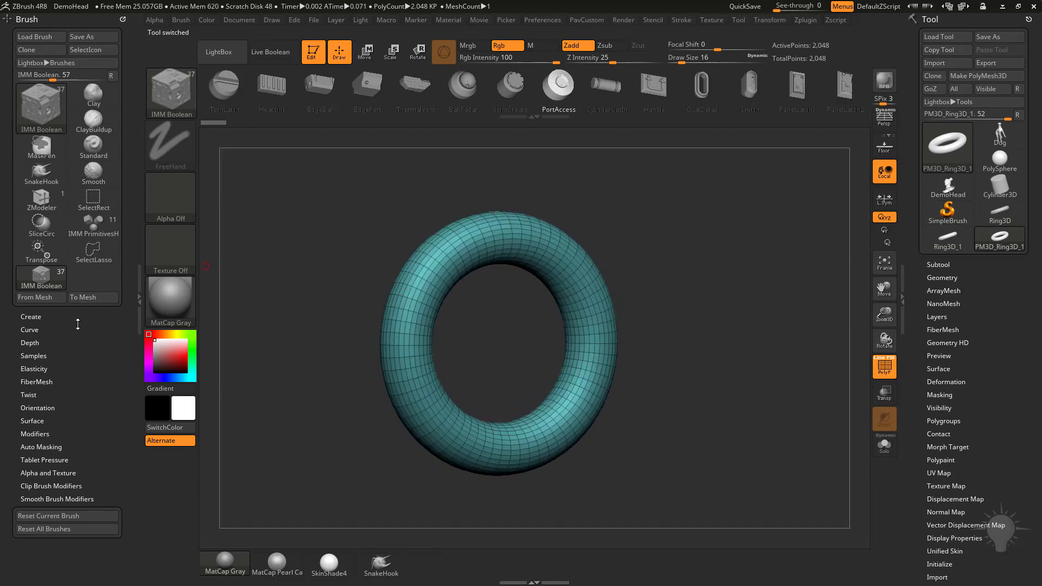
Replace the ring with the PortAccess mesh using MeshFromBrush.
left_click(943, 278)
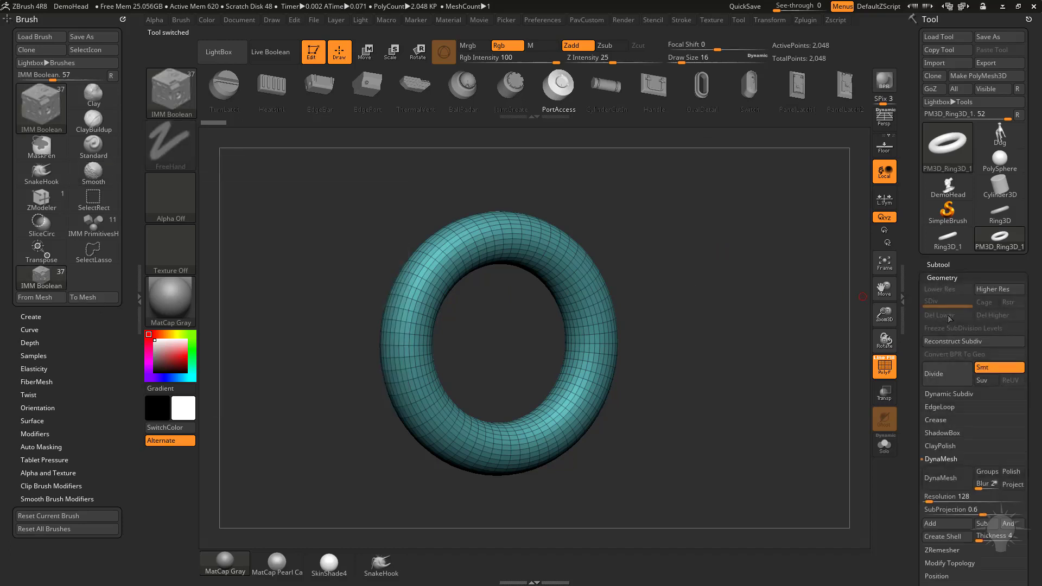
left_click_drag(917, 442, 917, 378)
left_click(944, 500)
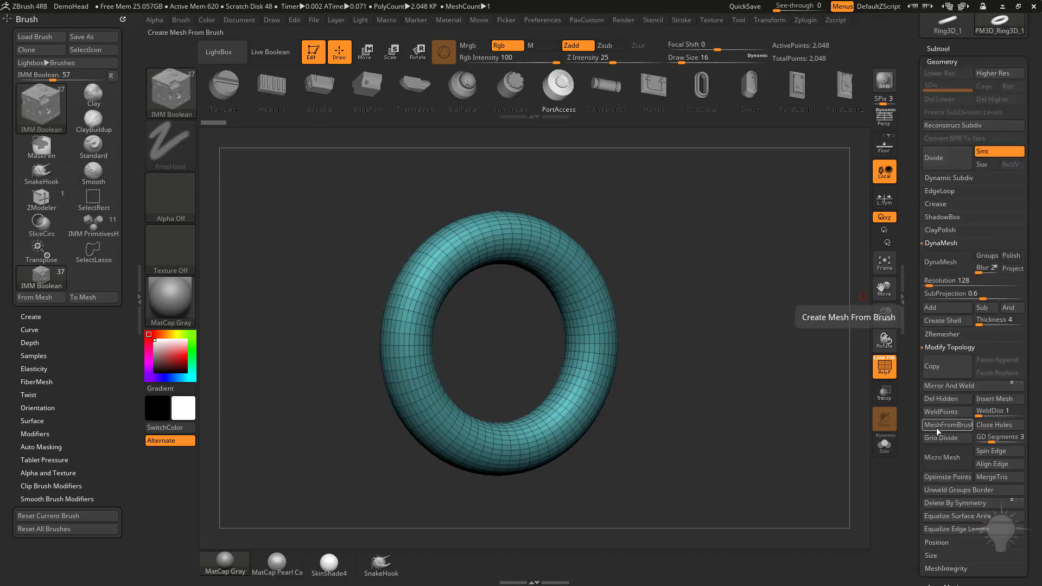
key("w")
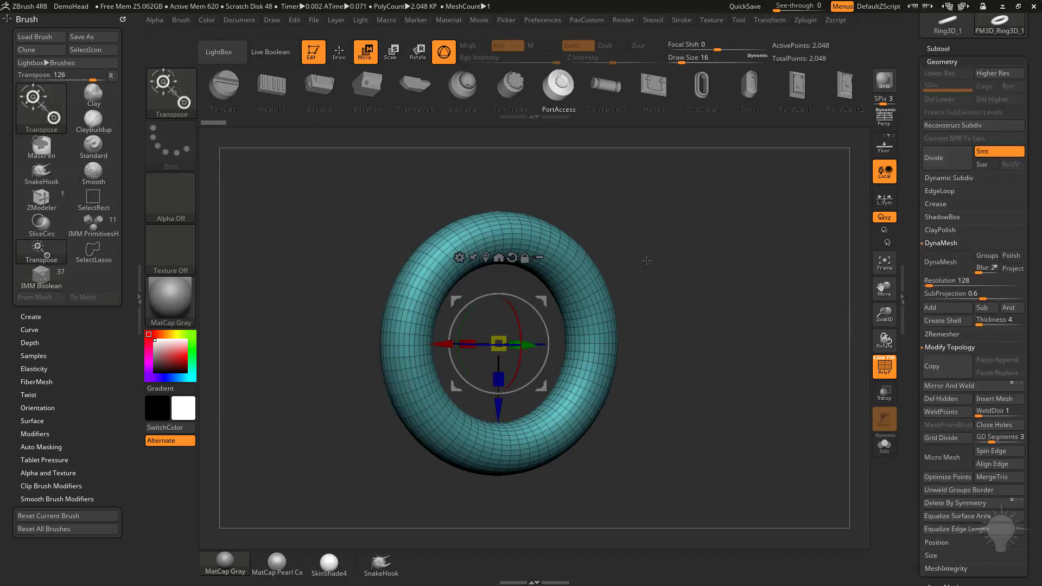
left_click(559, 87)
mouse_move(630, 260)
left_mouse_down("alt")
mouse_move(705, 283)
mouse_move(692, 377)
mouse_move(689, 291)
left_mouse_up("alt")
key("q")
Hide the lower body of the PortAccess mesh with the selection brush, keeping its detailed front part.
left_click(171, 92, "ctrl+shift")
left_click(221, 96, "ctrl+shift")
left_click_drag(703, 522, 316, 400, "ctrl+alt+shift")
left_click_drag(695, 289, 689, 331)
mouse_move(695, 491)
left_mouse_down("ctrl+shift")
mouse_move(342, 374)
mouse_move(354, 407)
left_mouse_up("ctrl+shift")
left_click_drag(710, 312, 657, 372)
left_click_drag(688, 310, 725, 334, "alt")
left_click_drag(724, 335, 730, 369)
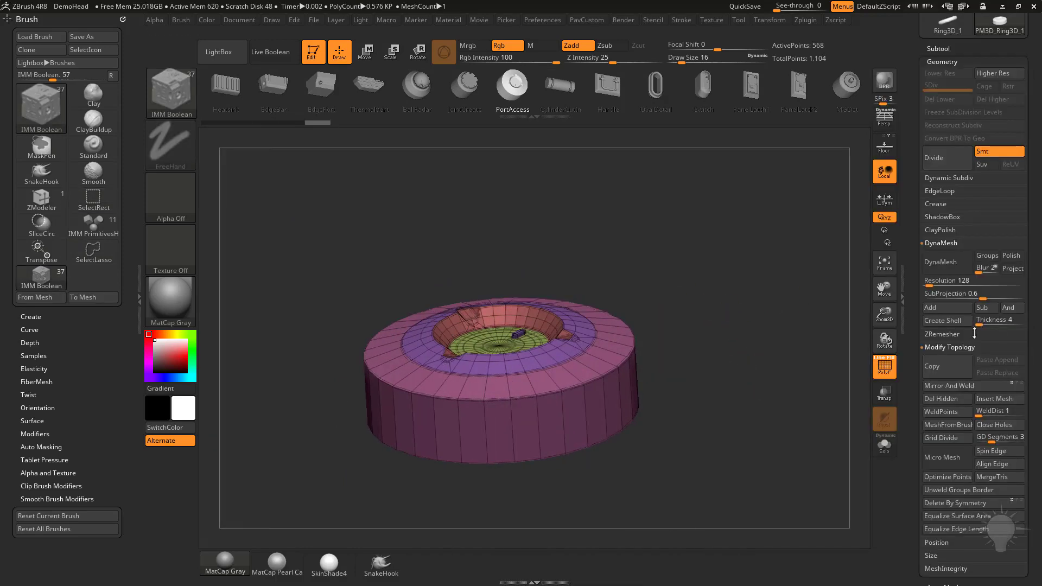
Hide the port's outer side wall, delete the hidden geometry, and face the remaining disc straight on.
key("ctrl+shift")
mouse_move(758, 346)
left_mouse_down()
mouse_move(719, 358)
mouse_move(751, 407)
mouse_move(841, 347)
left_mouse_up()
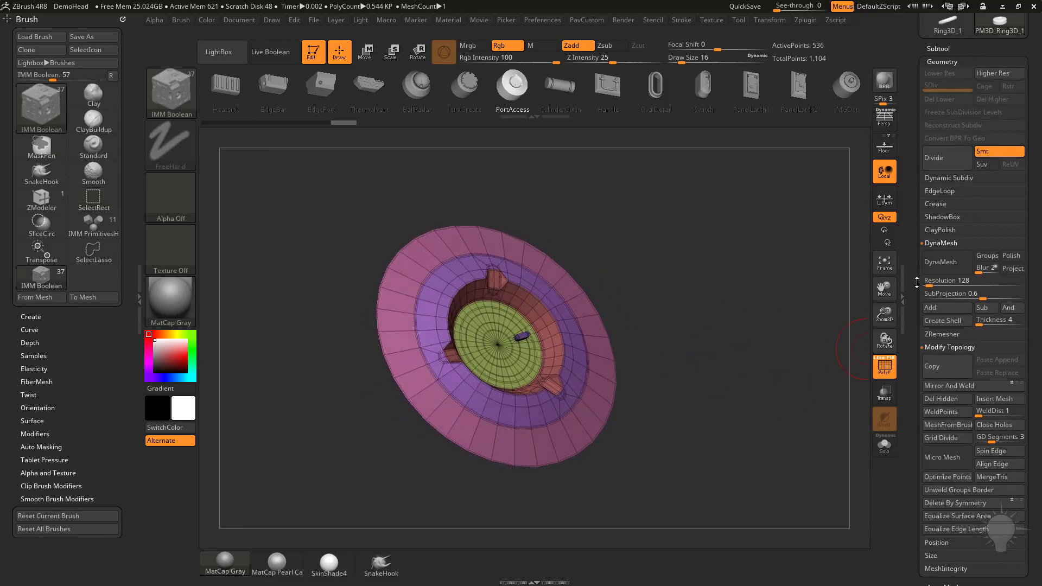
scroll(923, 314, "down", 3)
left_click_drag(863, 361, 746, 384, "shift")
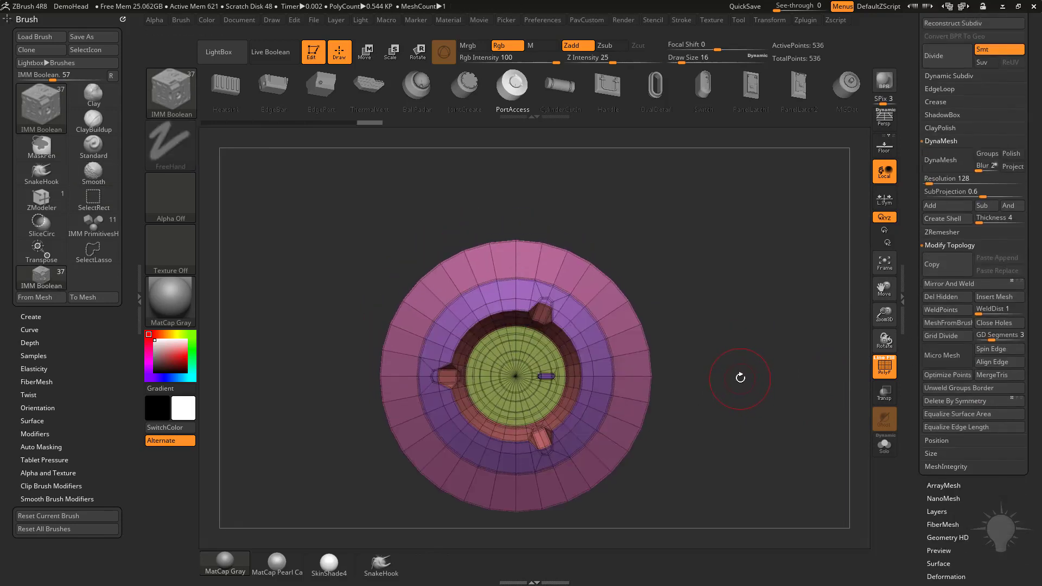
Create a new InsertMesh brush from the trimmed port mesh.
key("b")
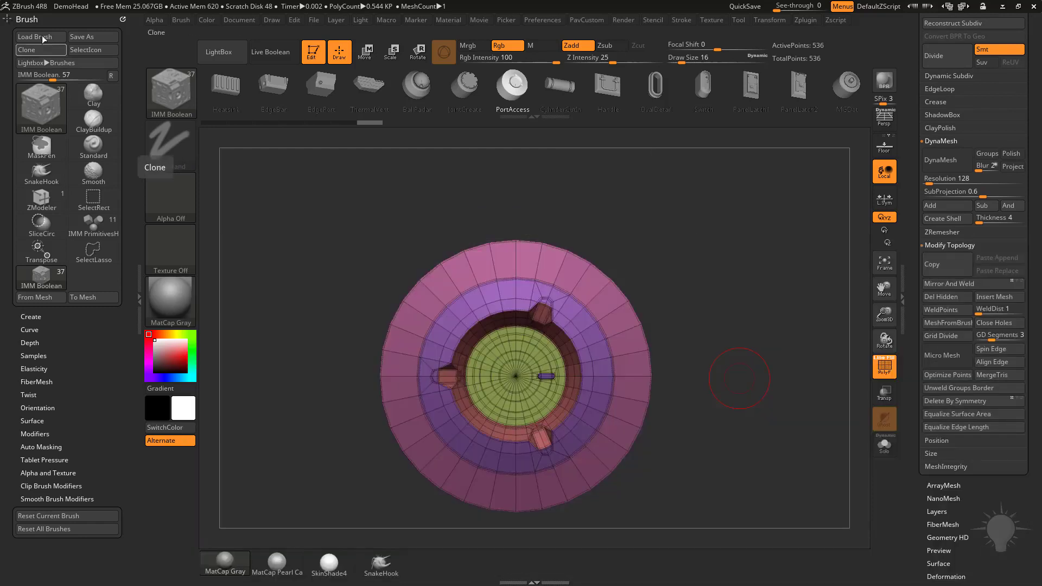
left_click(31, 316)
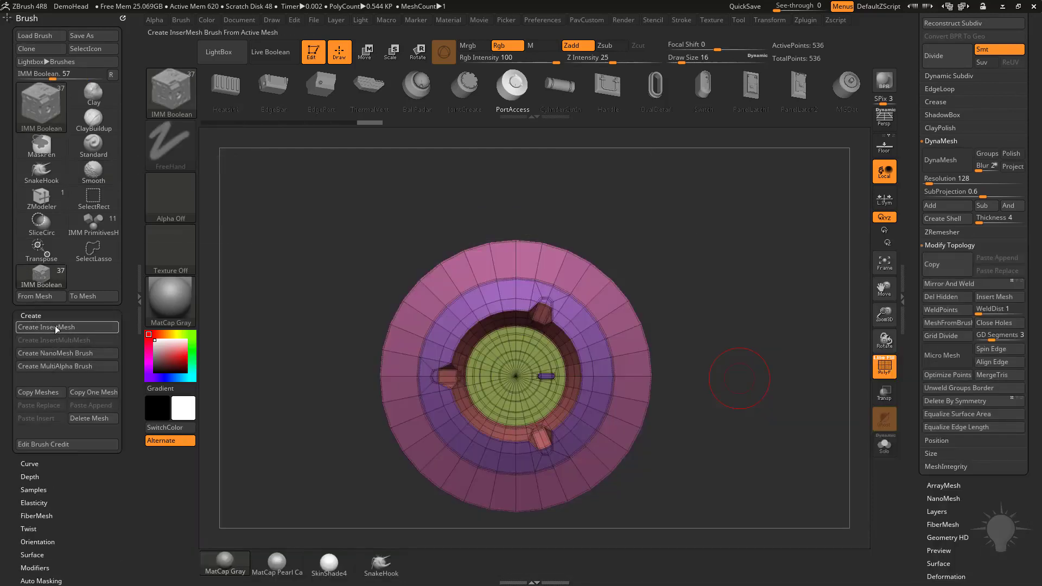
left_click(56, 328)
left_click(462, 200)
Return to the DemoHead model and insert the trimmed port onto the inner polygroup of the cylinder's end cap.
left_click_drag(907, 224, 909, 304)
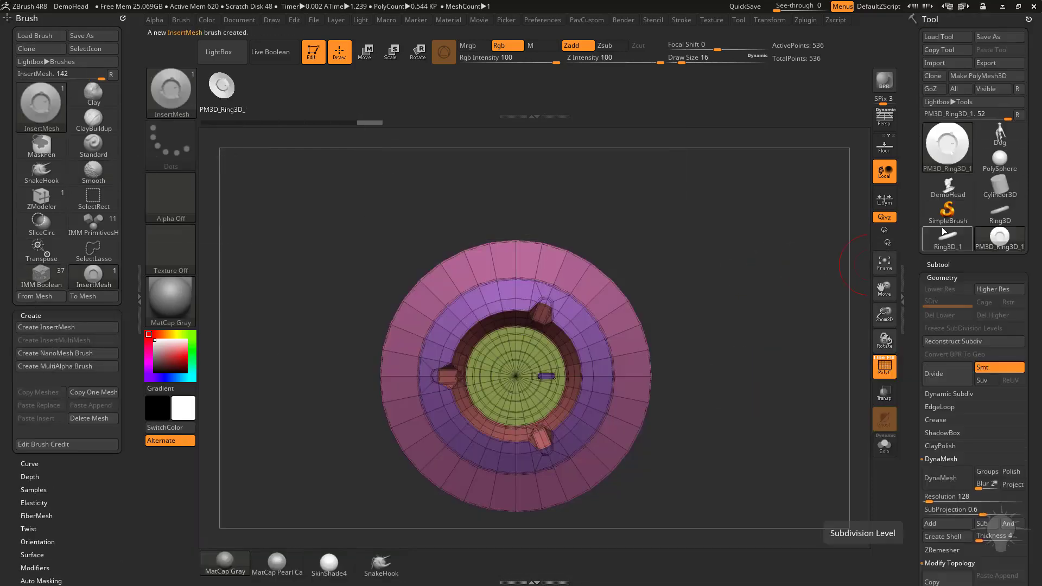
left_click(947, 186)
key("f")
left_click_drag(783, 311, 752, 265)
mouse_move(678, 206)
left_mouse_down()
mouse_move(640, 215)
mouse_move(636, 228)
left_mouse_up()
left_click_drag(523, 338, 560, 390)
left_click_drag(662, 258, 721, 293)
Move the inserted port outward from the end cap and bridge it to the cylinder.
key("w")
left_click_drag(569, 310, 592, 305)
key("q")
mouse_move(751, 351)
left_mouse_down()
mouse_move(735, 261)
mouse_move(717, 278)
mouse_move(742, 310)
mouse_move(730, 266)
left_mouse_up()
Delete the extra edge loop around the side wall of the bridged port with the ZModeler brush.
key("b")
key("z")
key("m")
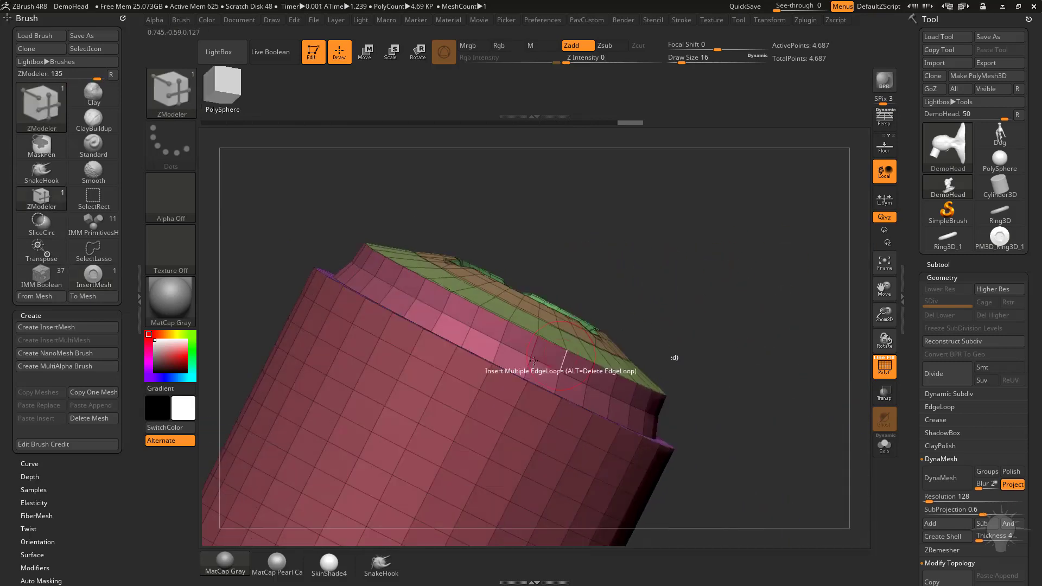
key("space")
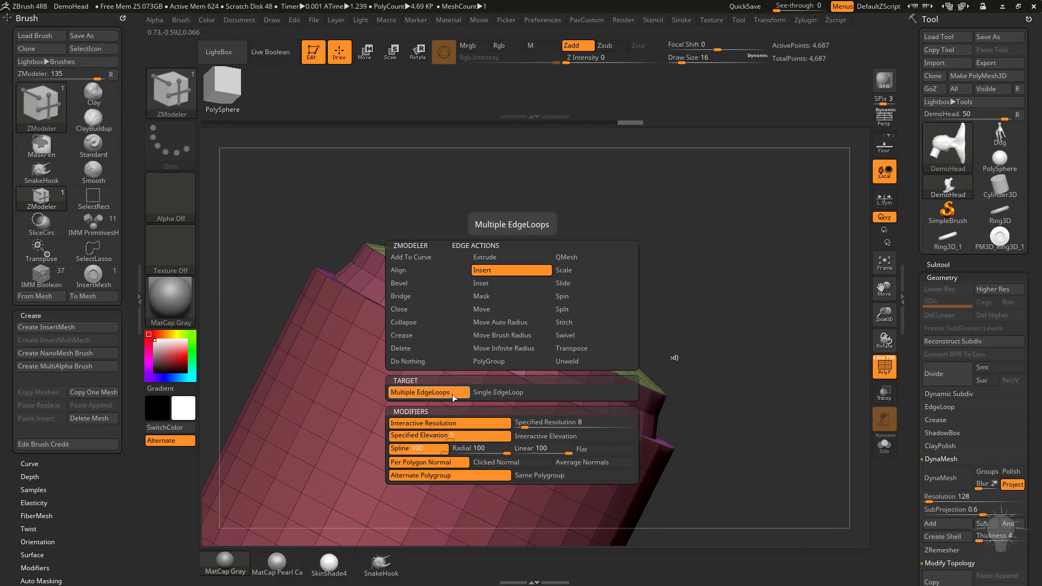
left_click(486, 337, "alt")
Bevel the port's outer rim edge with the EdgeLoop Complete target and a single row.
mouse_move(700, 304)
left_mouse_down("alt")
mouse_move(696, 275)
mouse_move(686, 315)
mouse_move(706, 317)
left_mouse_up("alt")
left_click_drag(706, 317, 710, 338, "alt")
key("space")
left_click(485, 297)
left_click(485, 285)
left_click_drag(550, 347, 558, 354)
left_click(559, 354)
Insert multiple edge loops with Interactive Elevation across the port's rim bevel to round it.
left_click_drag(659, 228, 593, 335)
key("space")
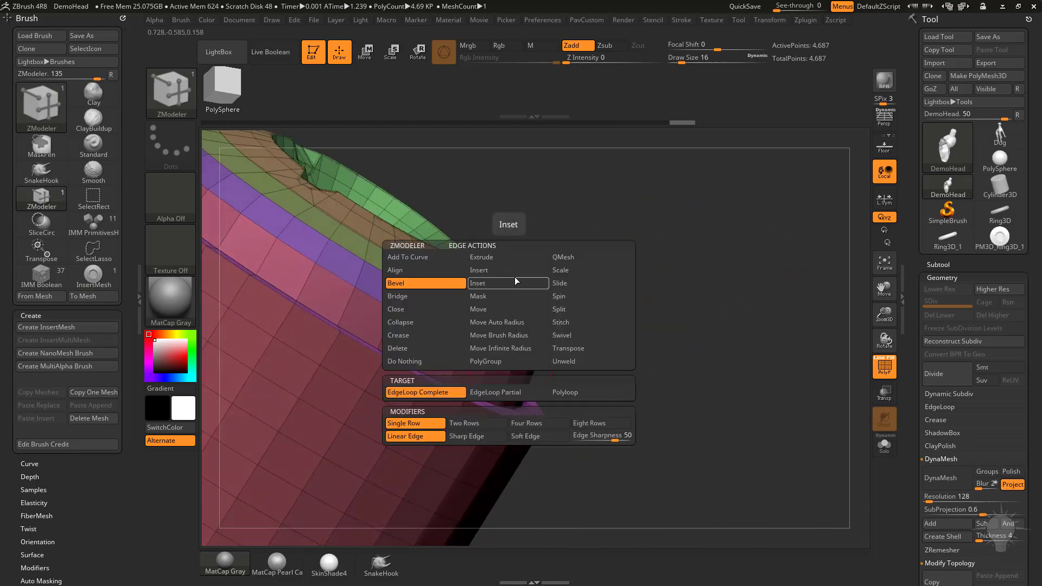
left_click(434, 391)
left_click(524, 439)
left_click_drag(689, 367, 684, 304)
left_click_drag(504, 346, 547, 305)
Bevel the edge loop where the port's side wall meets the cylinder's end cap.
left_click_drag(666, 340, 722, 397, "alt")
key("space")
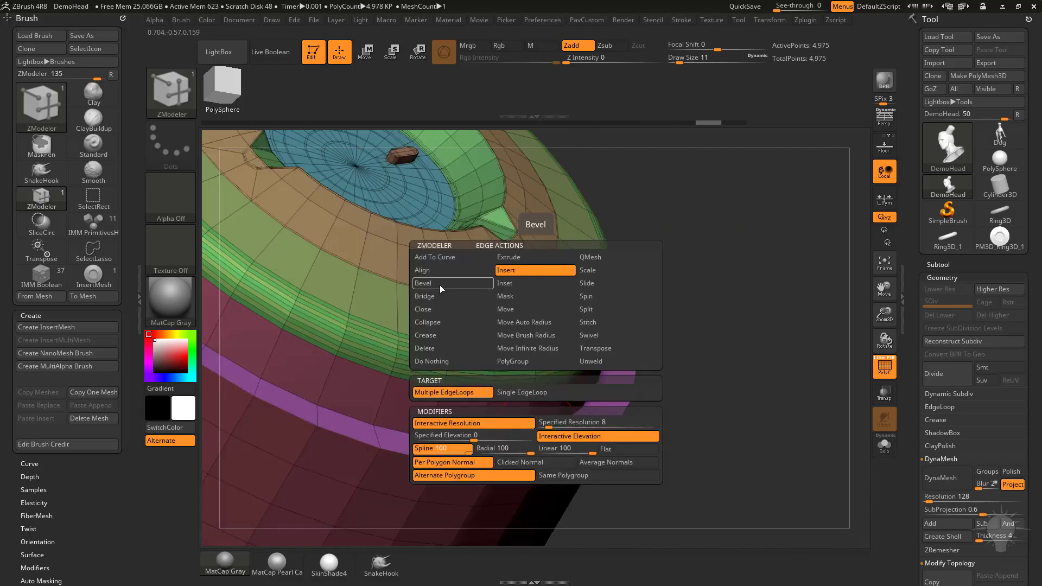
left_click(440, 287)
right_click_drag(539, 433, 551, 404, "alt")
left_click(563, 400)
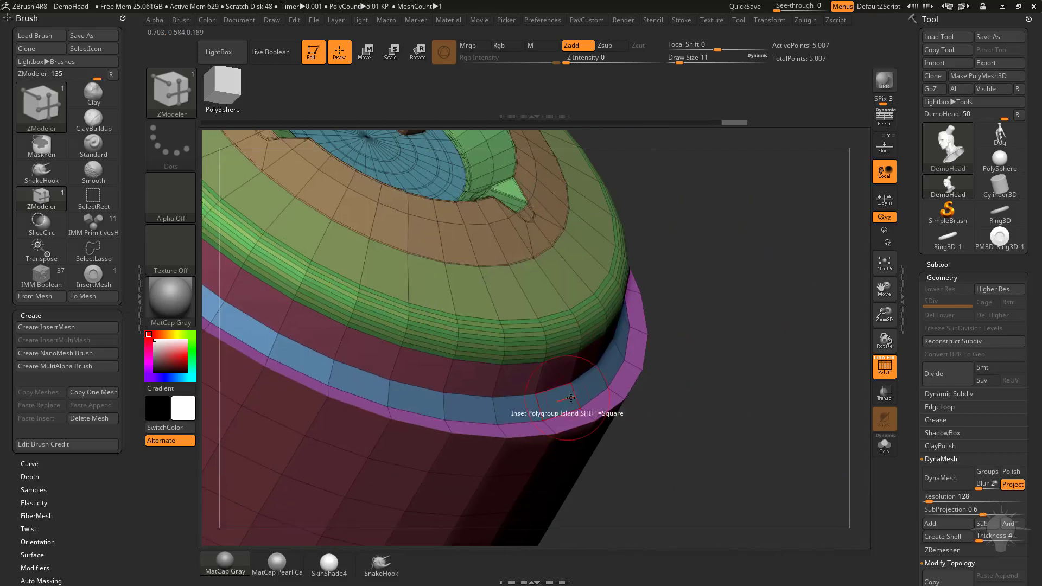
Insert multiple edge loops across the bevel at the port's base to round the transition.
key("space")
left_click(546, 270)
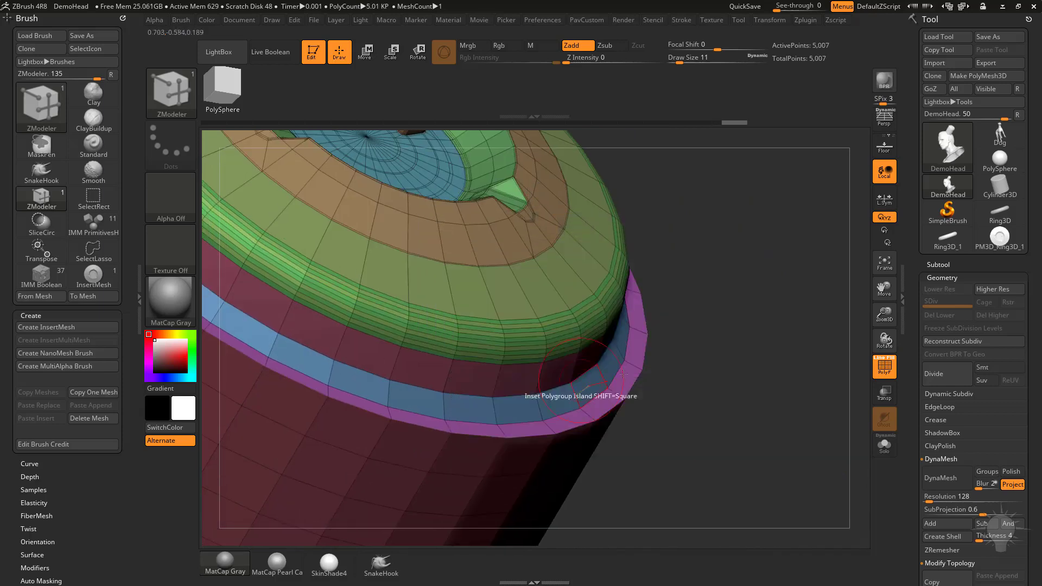
left_click_drag(651, 326, 719, 337)
left_click(566, 395)
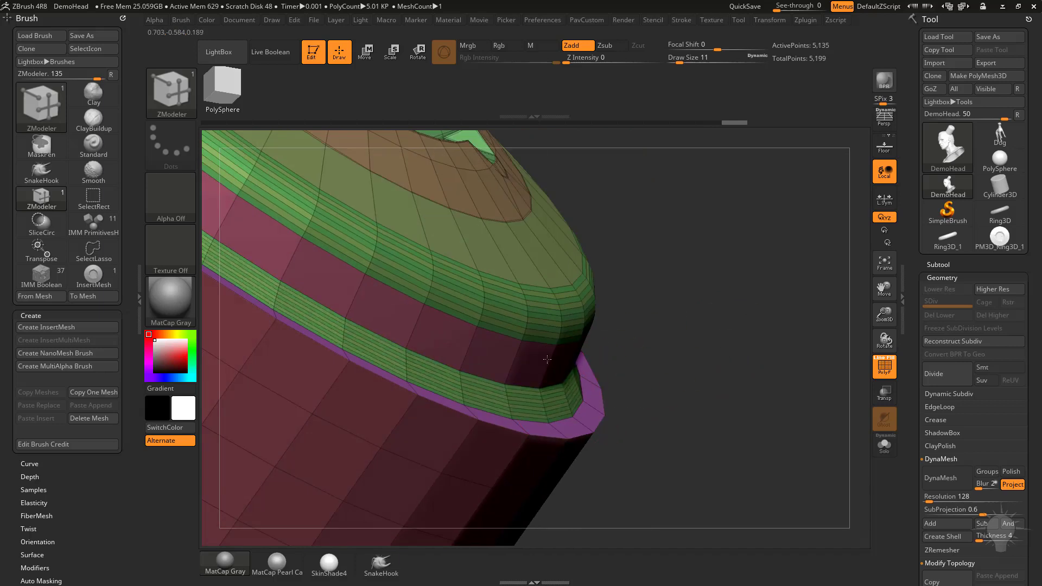
left_click_drag(547, 359, 492, 379)
left_click(493, 383)
Preview the capped cylinder with Dynamic Subdivision and the polyframe hidden, and turn the polyframe back on.
left_click_drag(746, 338, 675, 353)
key("shift+f")
key("d")
left_click_drag(705, 277, 777, 288)
left_click(873, 373)
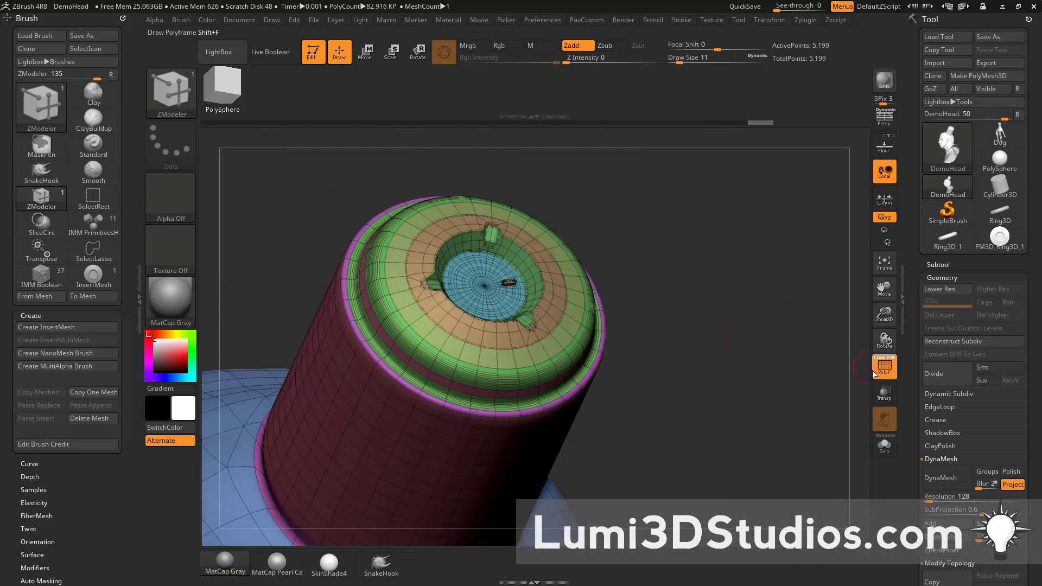
left_click_drag(784, 363, 770, 364)
Switch to the PM3D_Ring3D_1 tool and view the trimmed port mesh up close.
left_click(1000, 239)
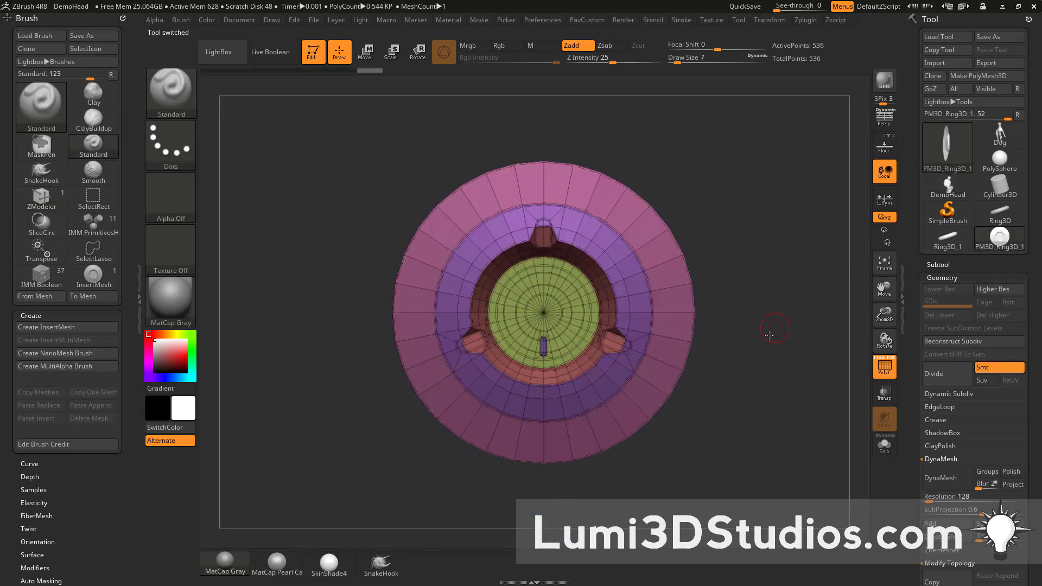
left_click_drag(780, 327, 783, 341, "alt")
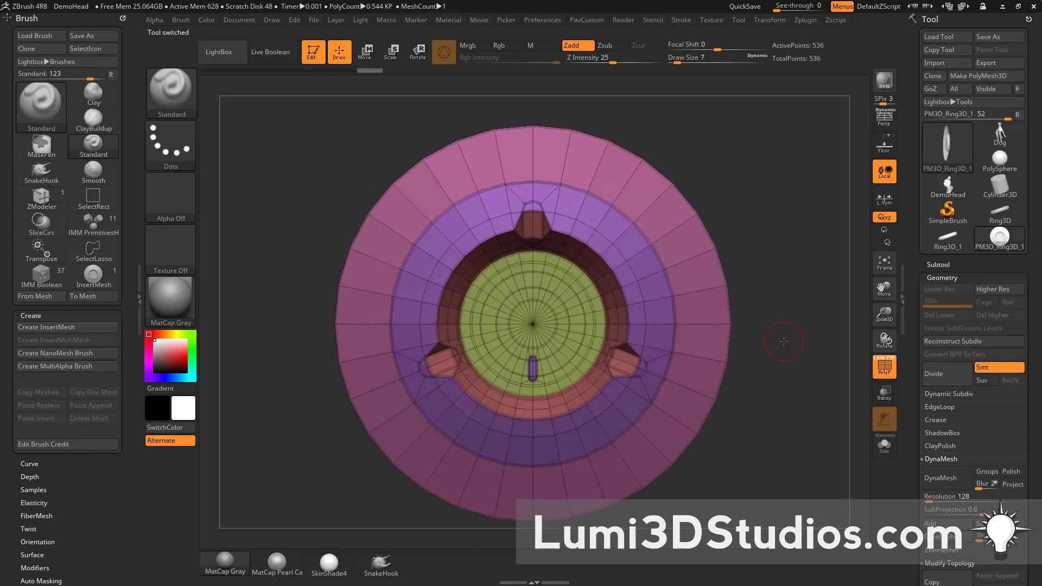